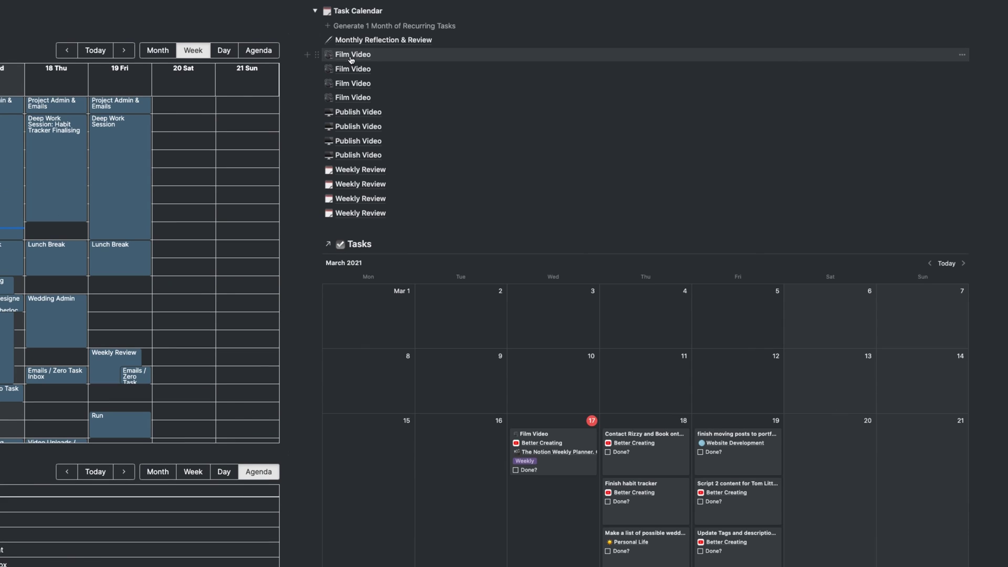
# - Place the Film Video task on March 17, then open the weekly schedule in Google Calendar
pyautogui.moveTo(353, 54); pyautogui.dragTo(551, 512)
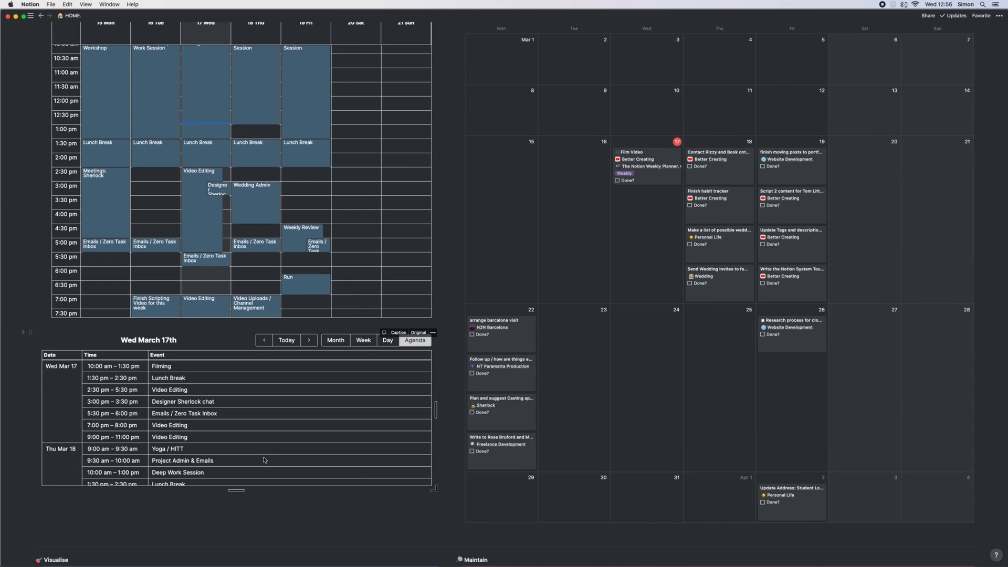
pyautogui.scroll(5, 237, 456)
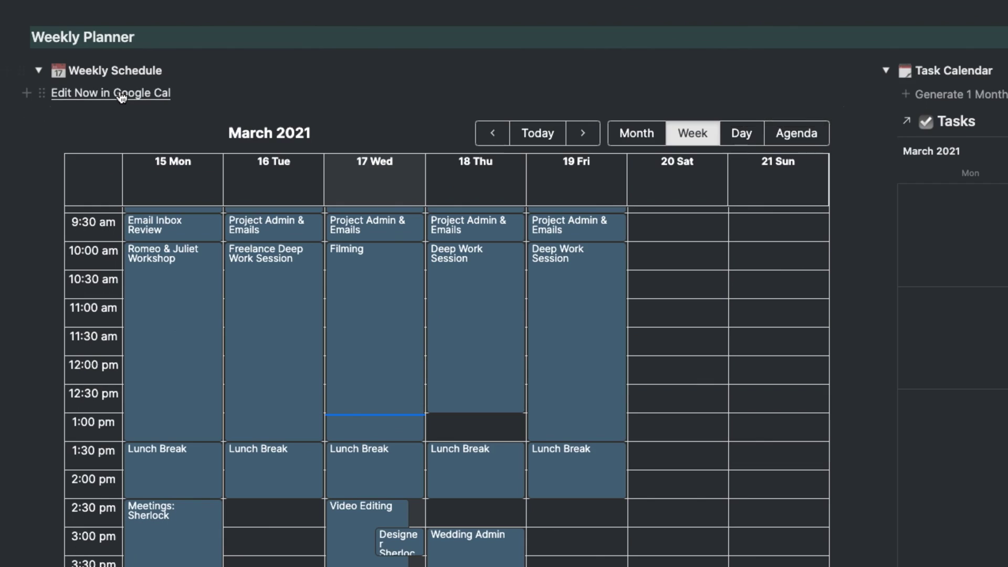
pyautogui.click(74, 163)
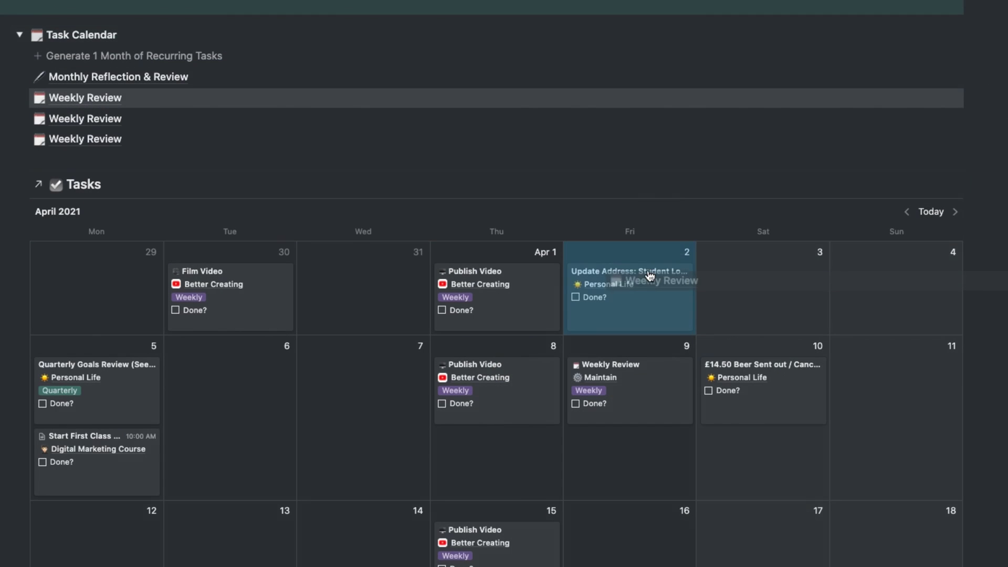
# - Move the Weekly Review task to Friday April 2 and return the calendar to the current month
pyautogui.moveTo(643, 277); pyautogui.dragTo(672, 257)
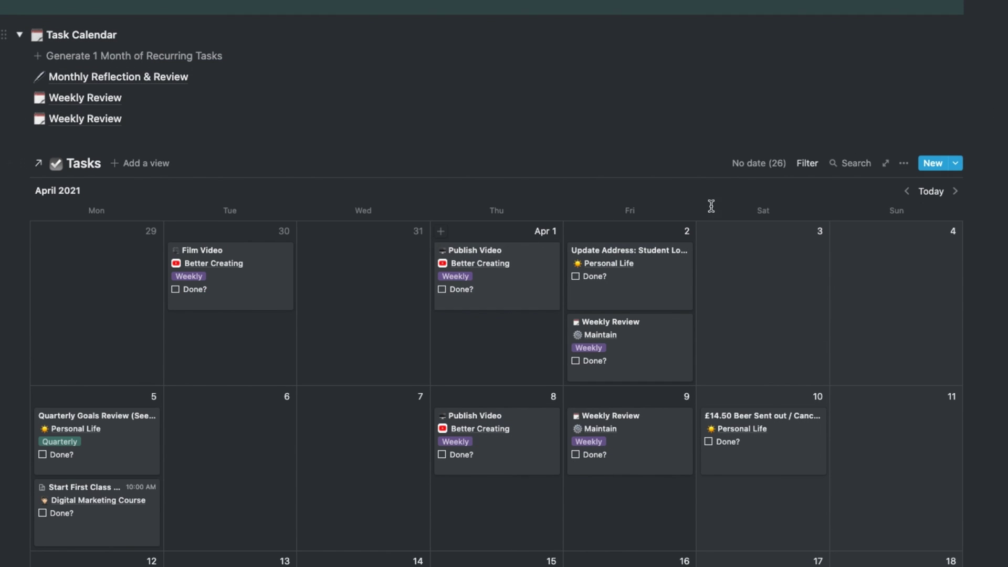
pyautogui.click(928, 193)
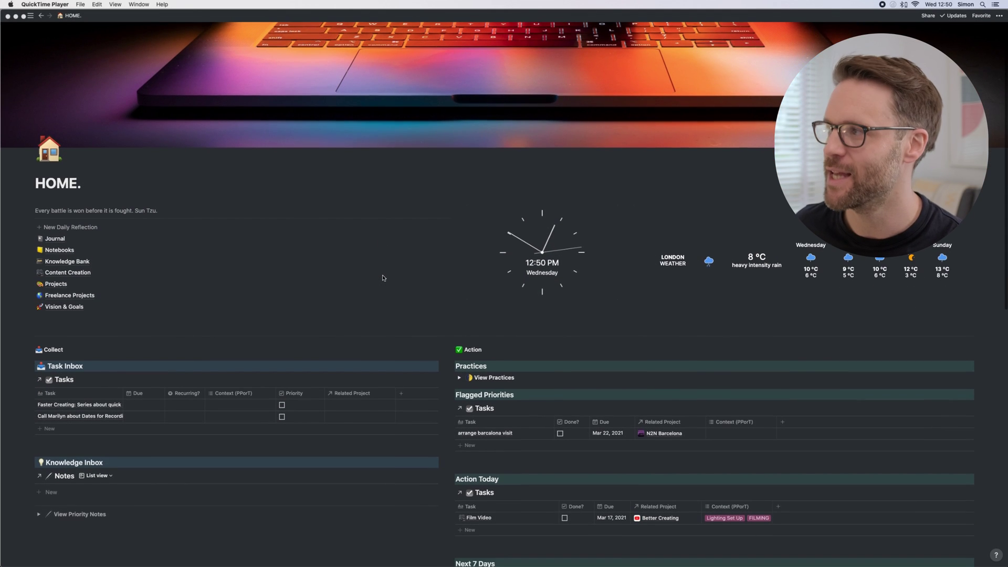
pyautogui.scroll(3, 383, 277)
pyautogui.scroll(-3, 383, 278)
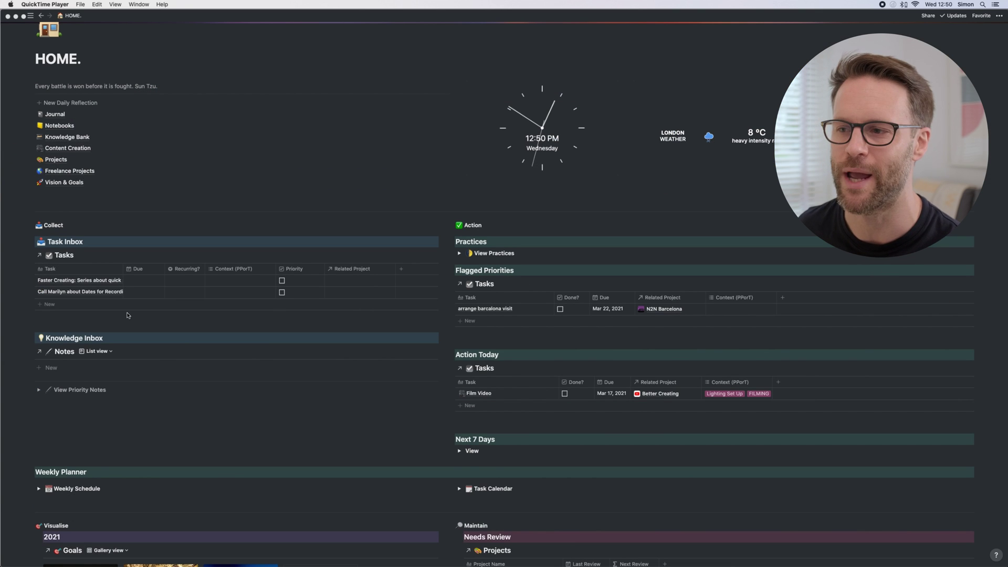
pyautogui.scroll(1, 126, 316)
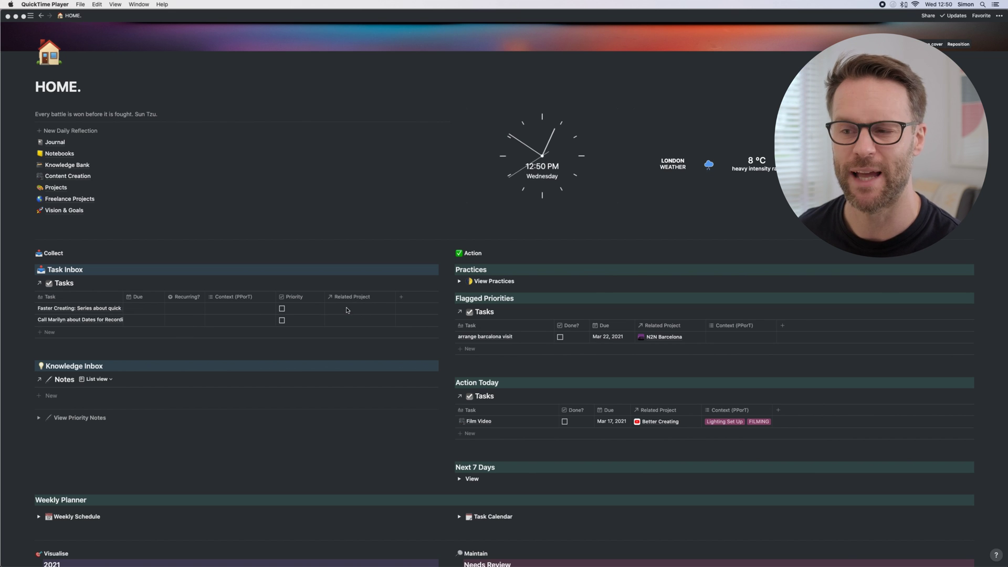
pyautogui.scroll(-2, 317, 395)
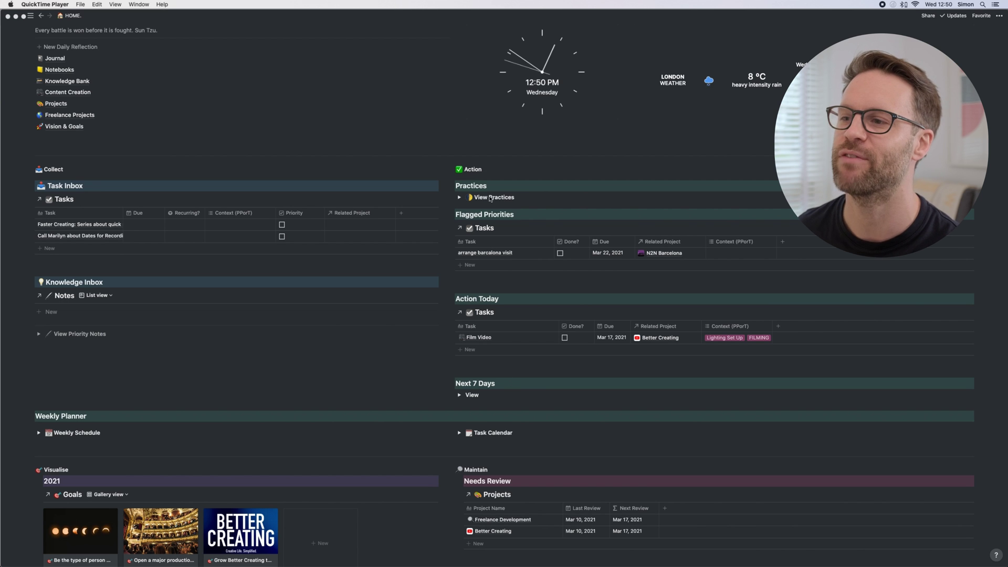
pyautogui.click(461, 199)
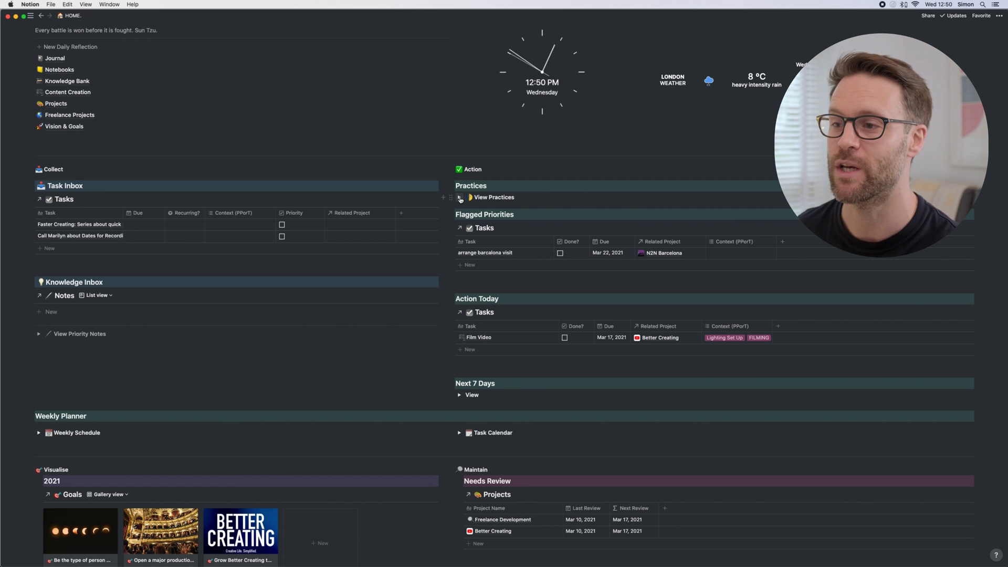
pyautogui.click(460, 197)
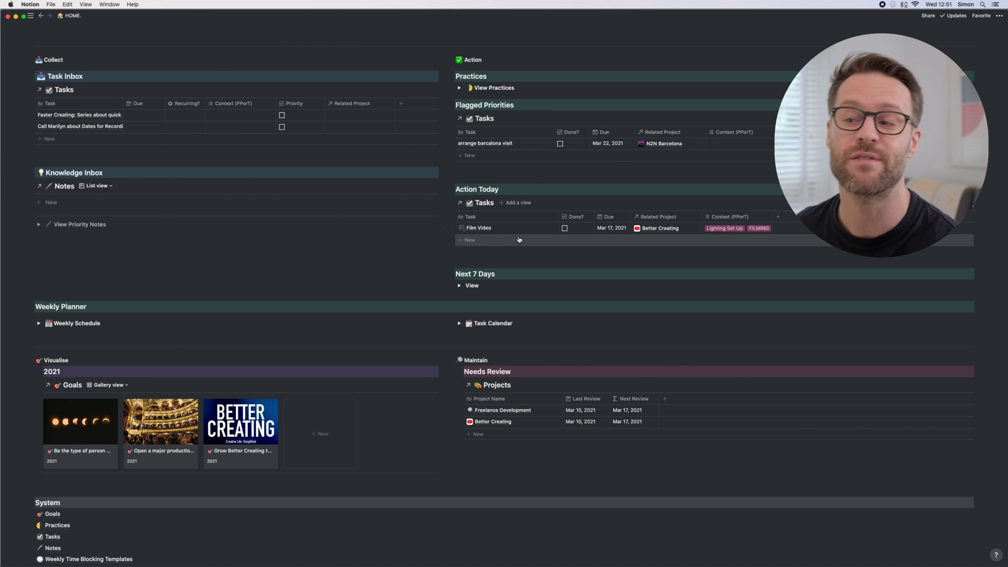
pyautogui.click(459, 286)
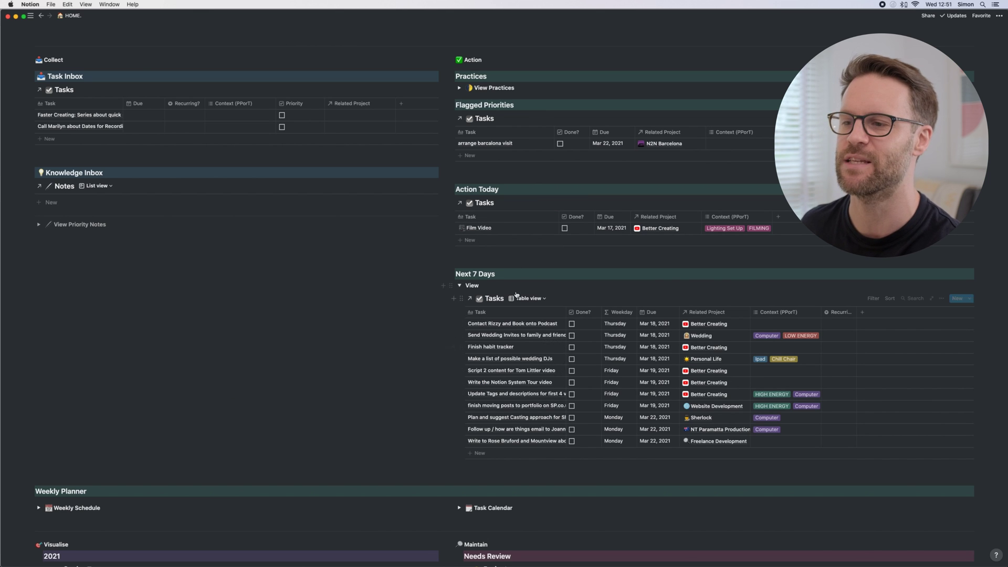
pyautogui.click(459, 286)
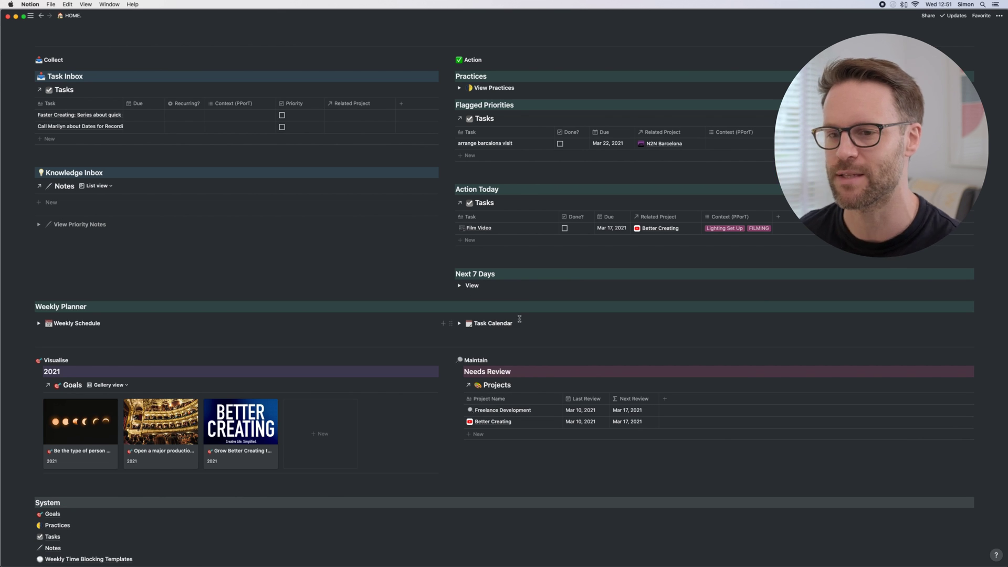
pyautogui.scroll(-2, 283, 294)
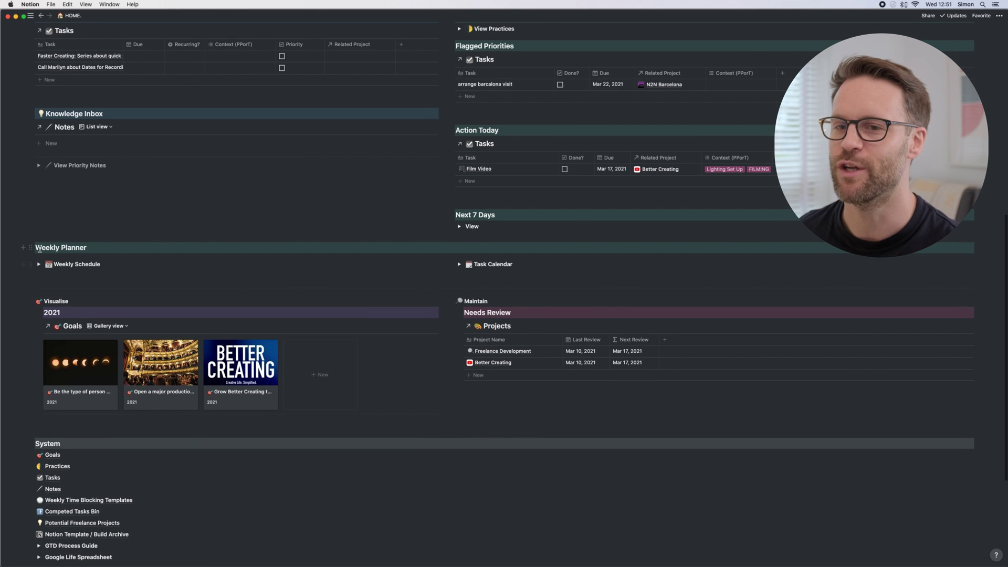
# - Expand the Task Calendar to show March 2021 and drag the Film Video card toward Saturday 20
pyautogui.click(459, 265)
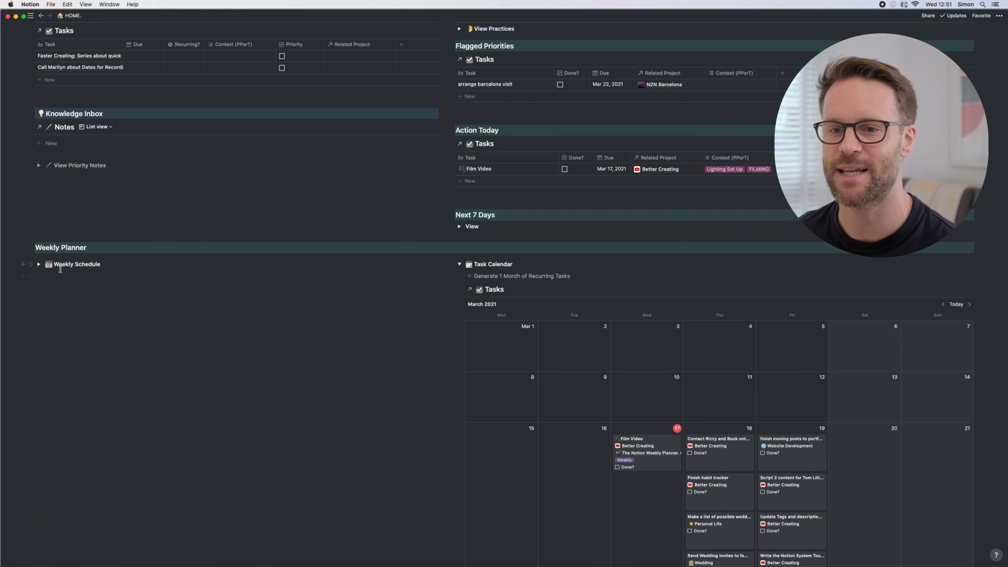
pyautogui.scroll(-5, 637, 416)
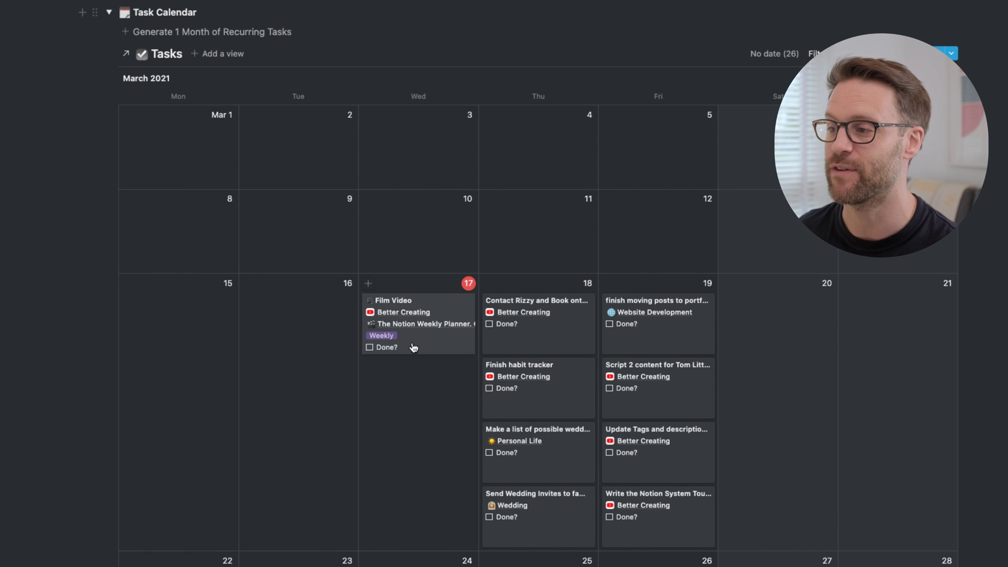
pyautogui.moveTo(415, 347); pyautogui.dragTo(370, 352)
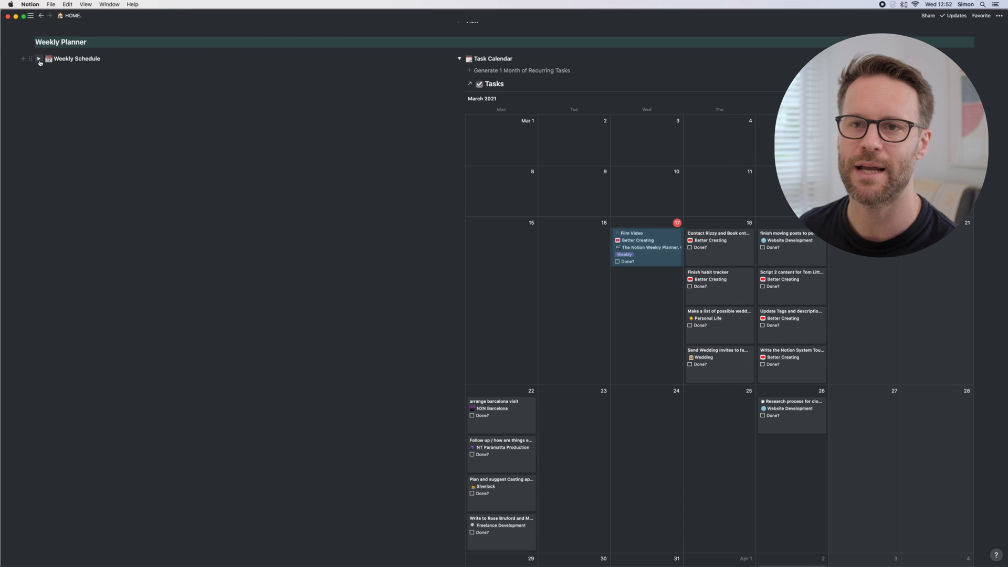
# - Expand the Weekly Schedule, preview Friday's Deep Work Session, then open the schedule in Google Calendar
pyautogui.click(39, 60)
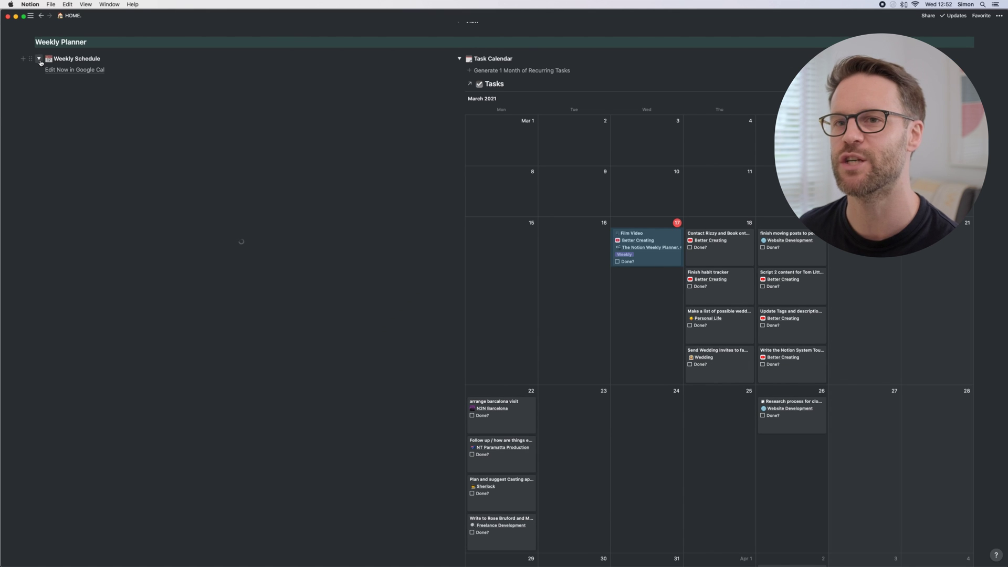
pyautogui.scroll(1, 266, 224)
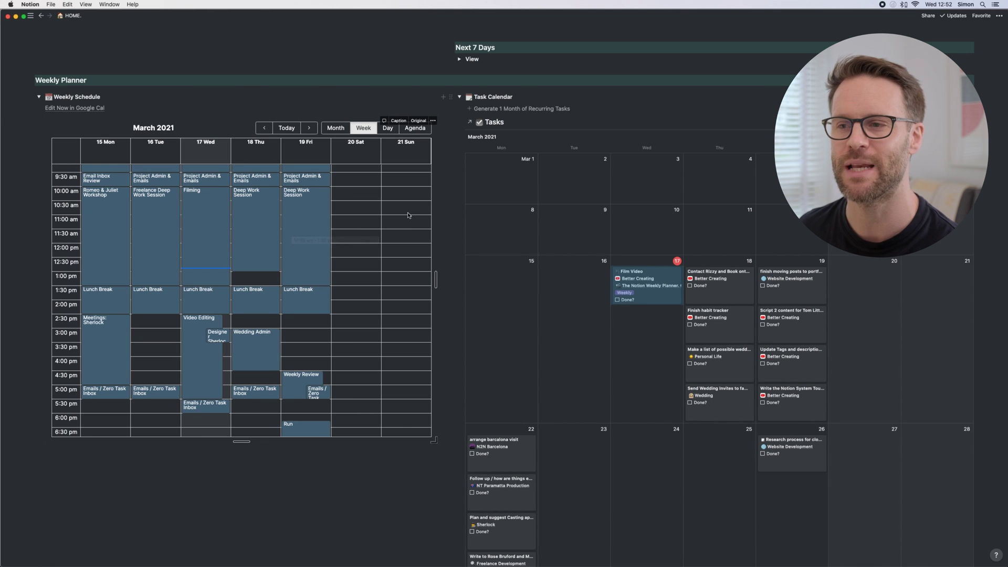
pyautogui.click(302, 247)
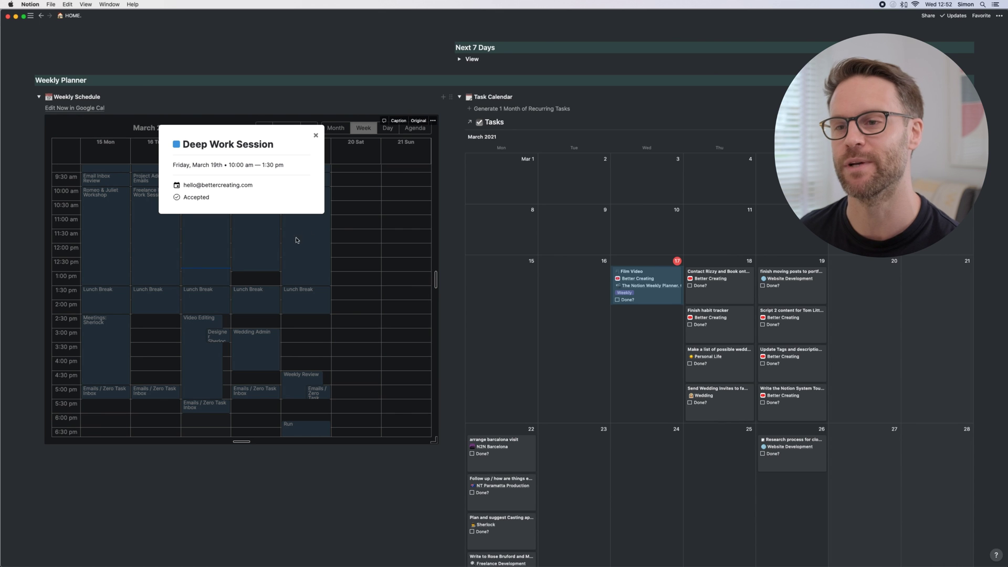
pyautogui.click(349, 243)
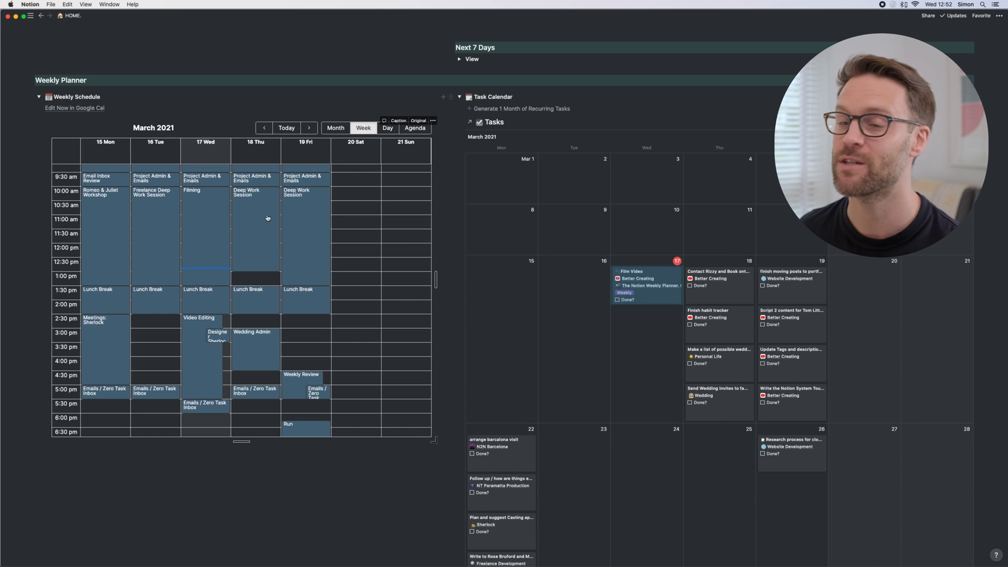
pyautogui.click(83, 108)
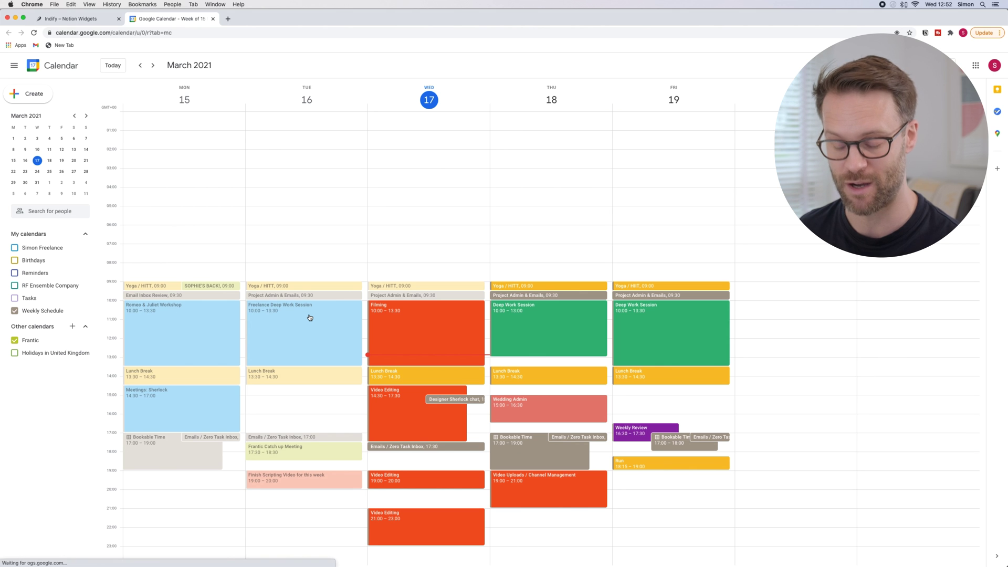
# - Switch from Google Calendar back to the Notion dashboard with Cmd+Tab
pyautogui.press('super+Tab')
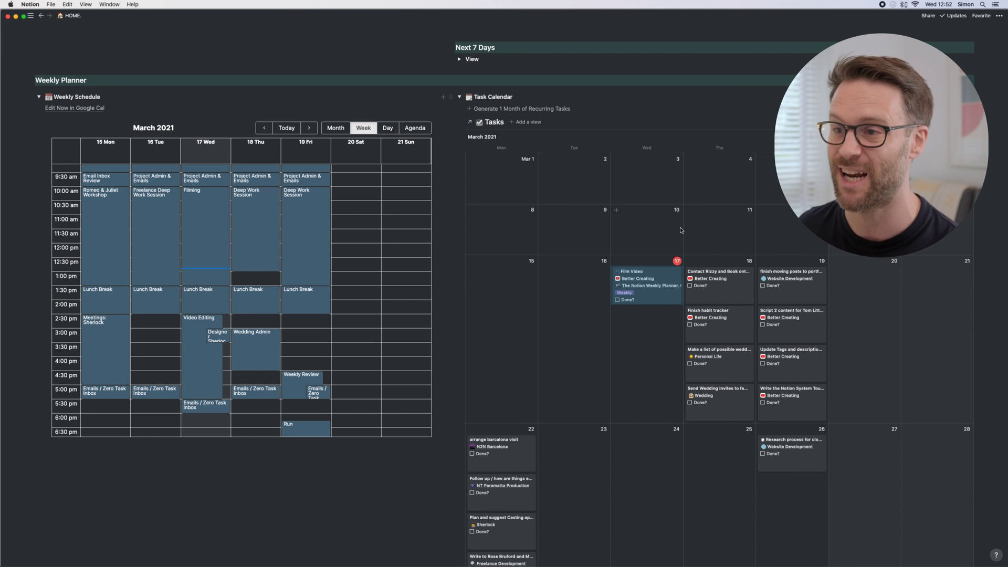
# - Scroll the HOME page toward the Needs Review projects table
pyautogui.scroll(1, 449, 265)
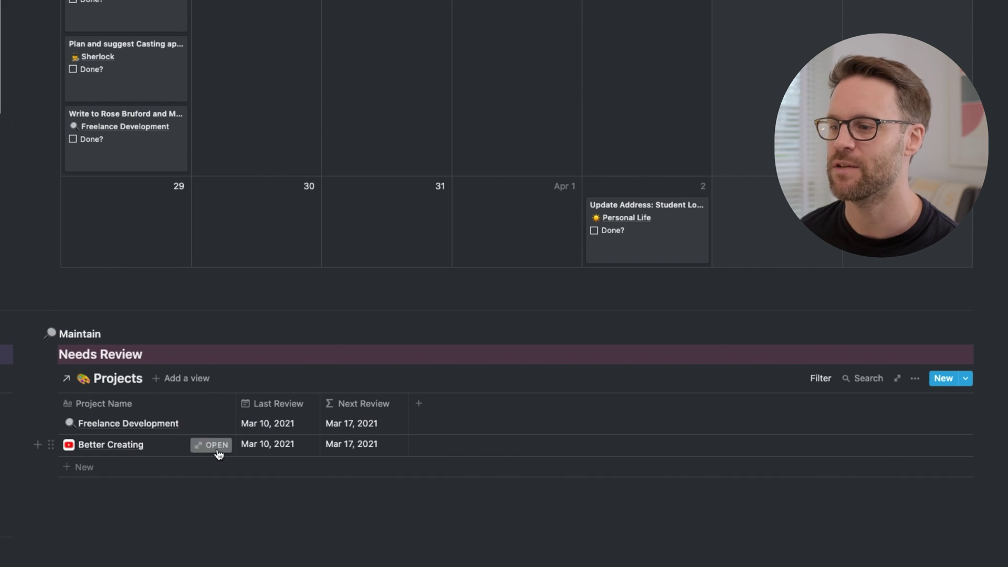
pyautogui.click(218, 449)
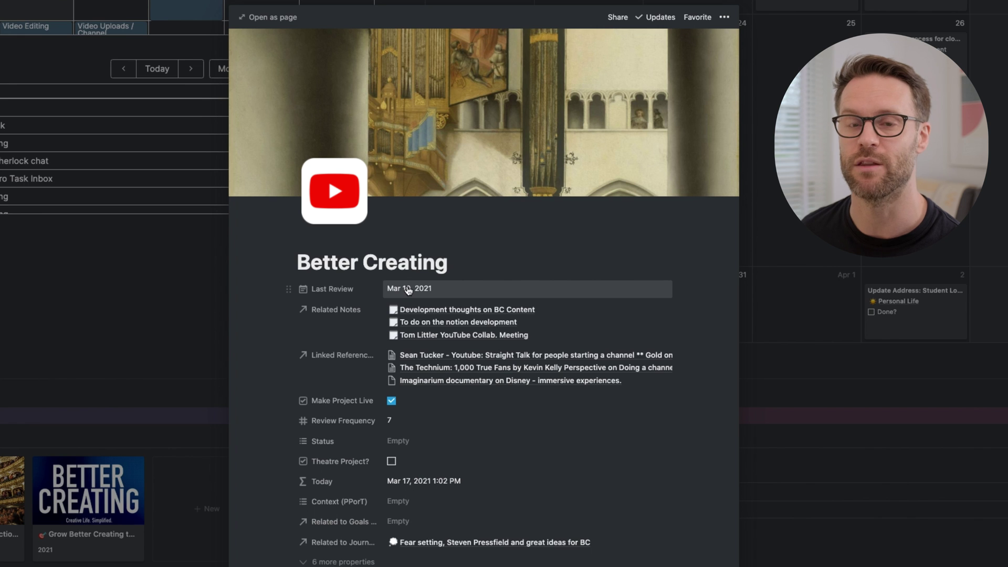
pyautogui.press('Escape')
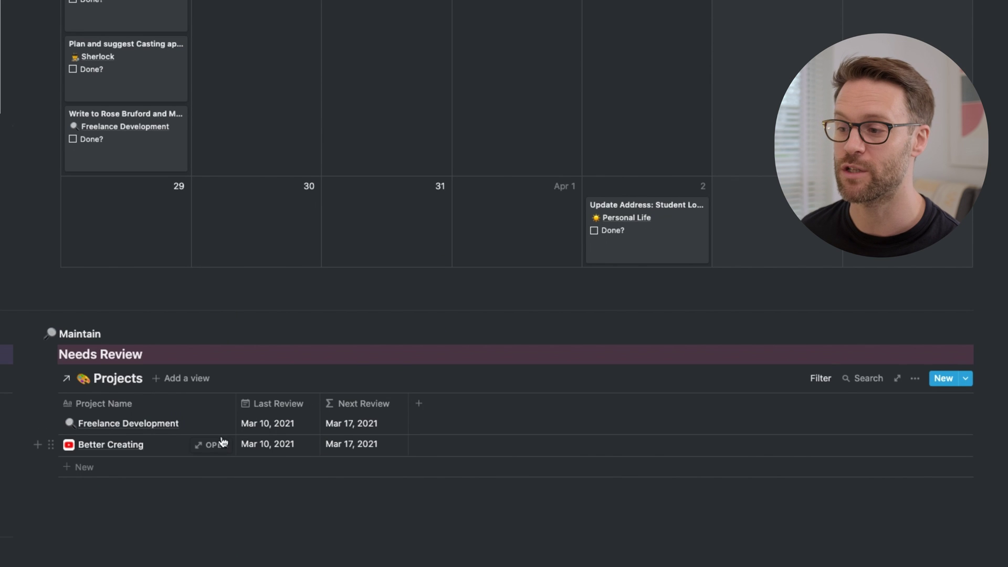
pyautogui.click(208, 445)
pyautogui.scroll(-10, 115, 436)
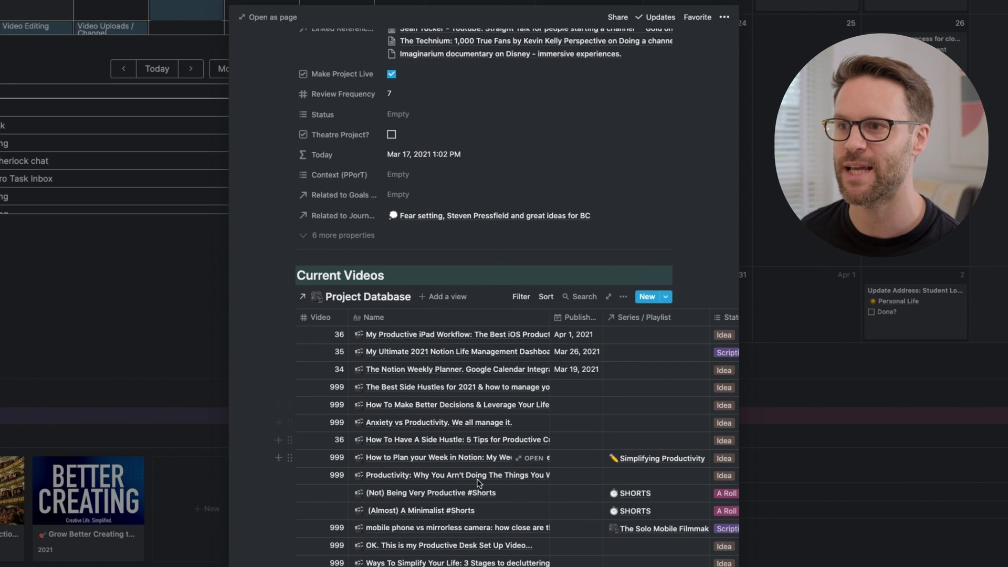
pyautogui.scroll(-9, 477, 481)
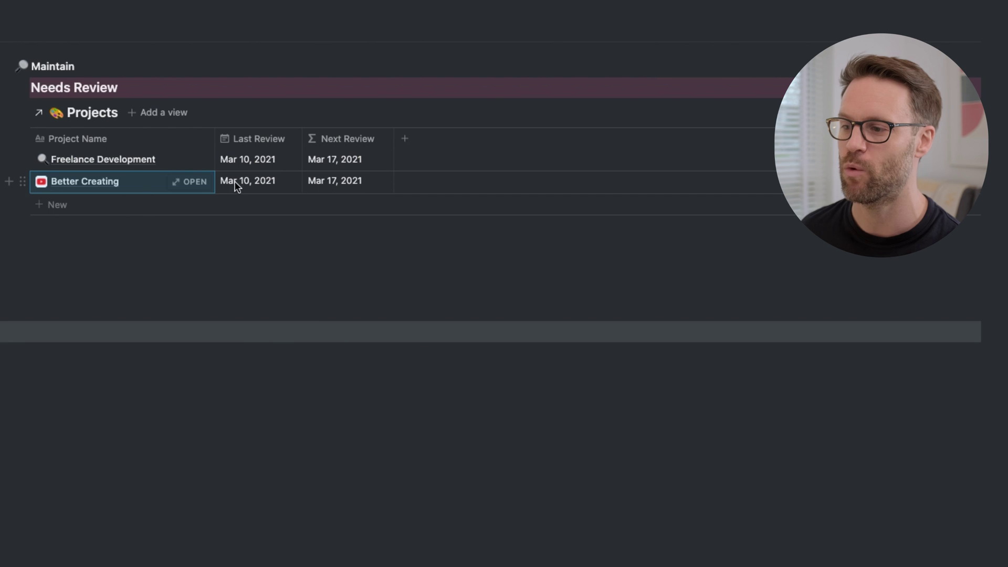
pyautogui.click(237, 184)
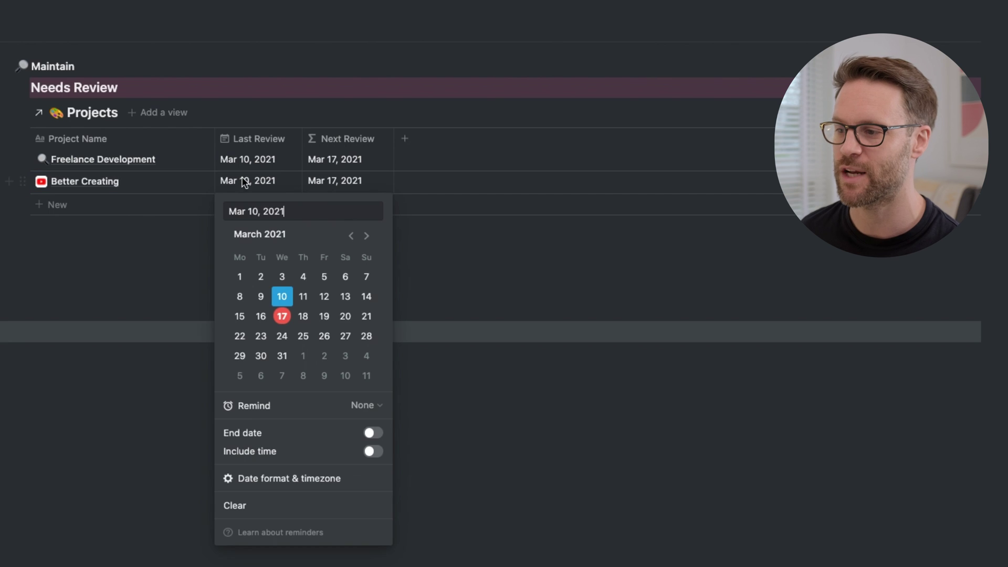
pyautogui.click(325, 298)
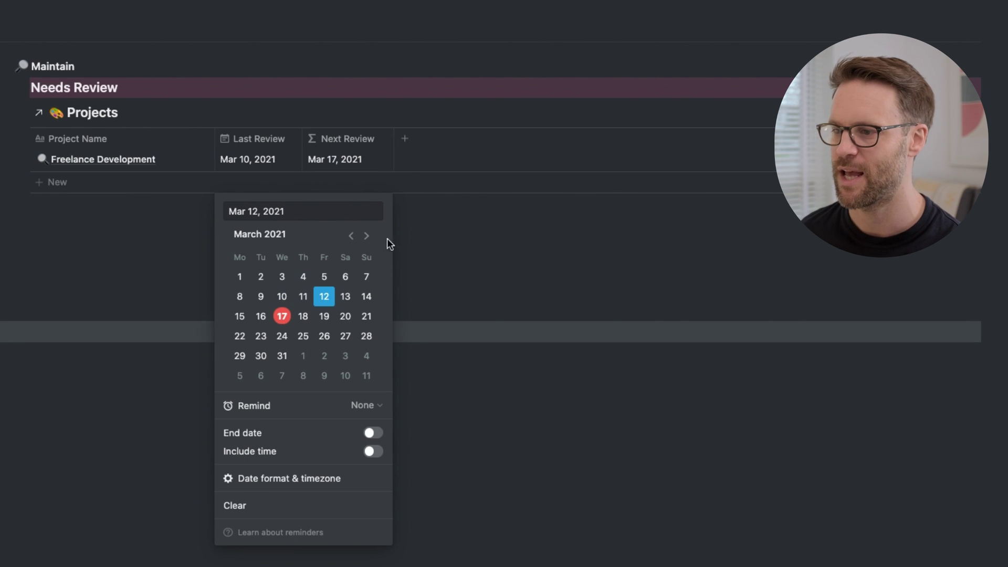
pyautogui.click(430, 270)
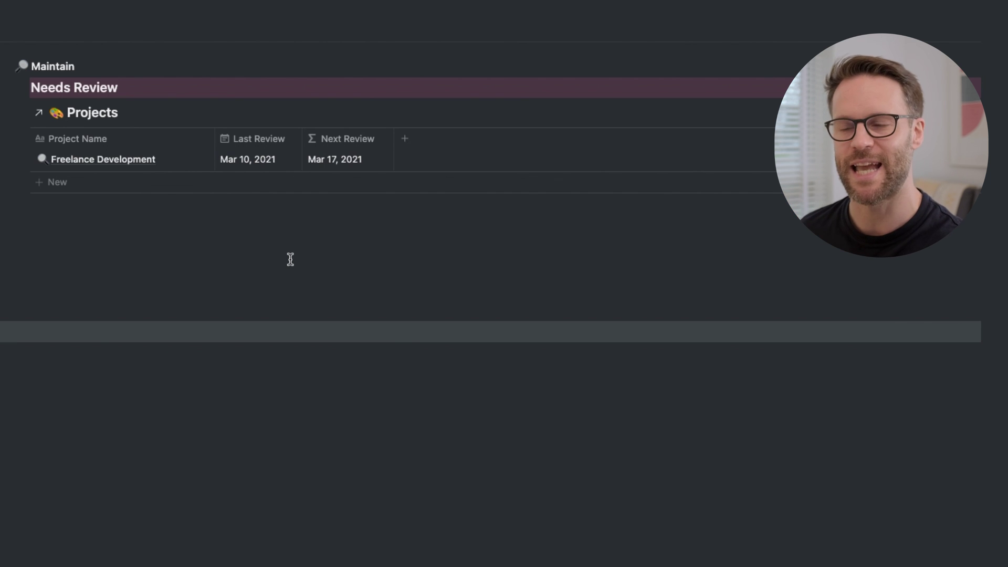
# - Scroll up the HOME page to bring the Weekly Planner's calendars into view
pyautogui.scroll(6, 606, 401)
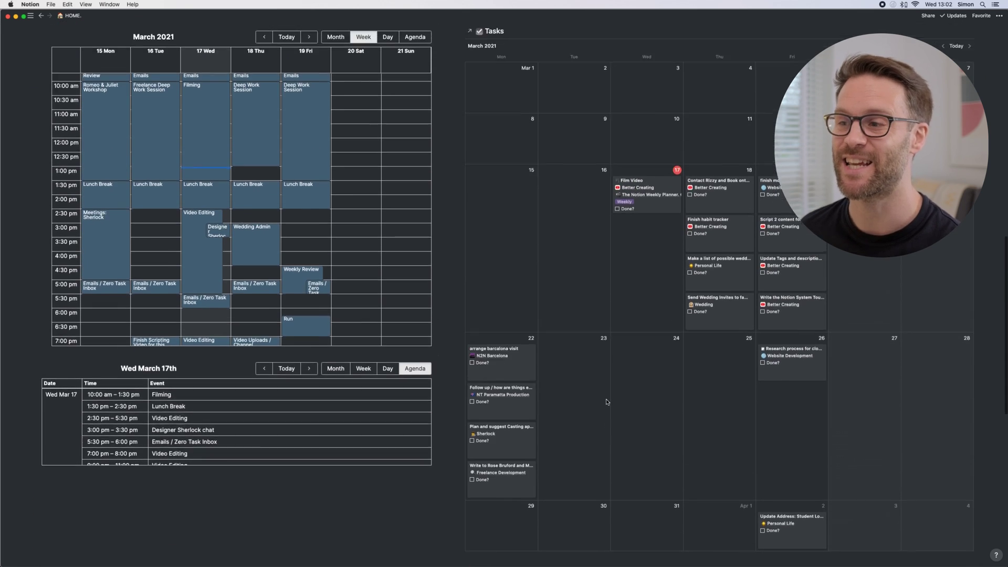
pyautogui.scroll(2, 606, 402)
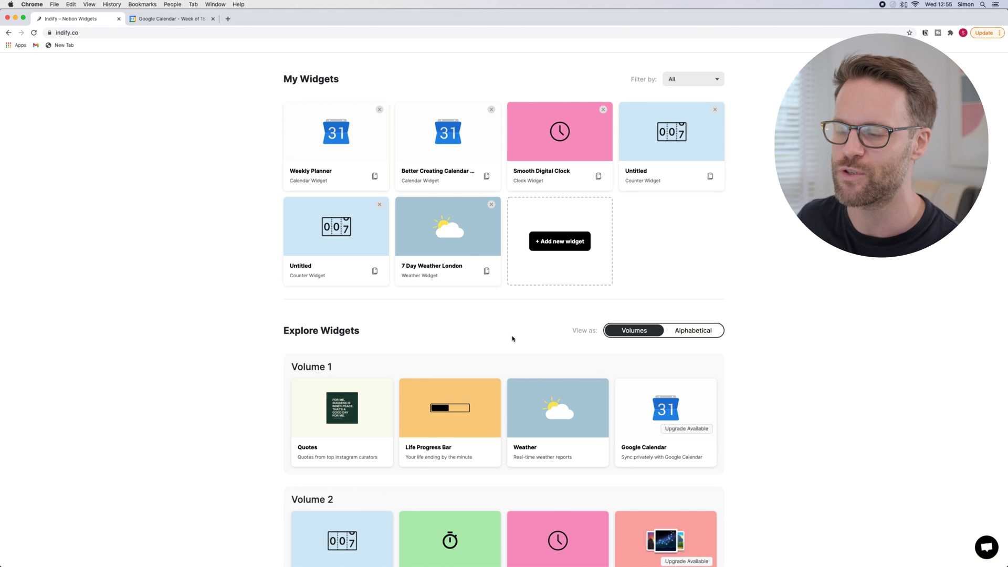
# - Open the Indify Weekly Planner calendar widget's settings and copy its embed link
pyautogui.click(336, 171)
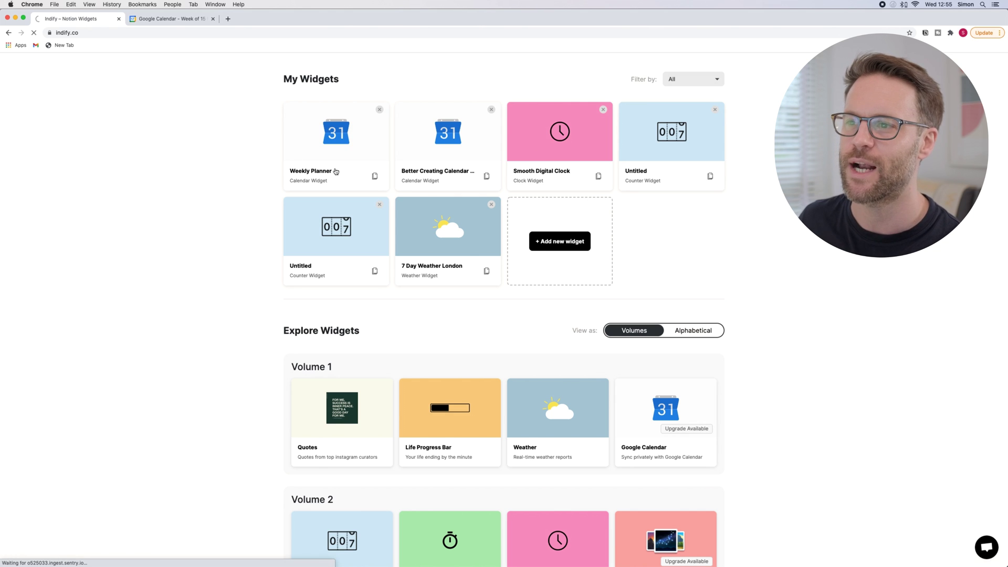
pyautogui.moveTo(264, 184)
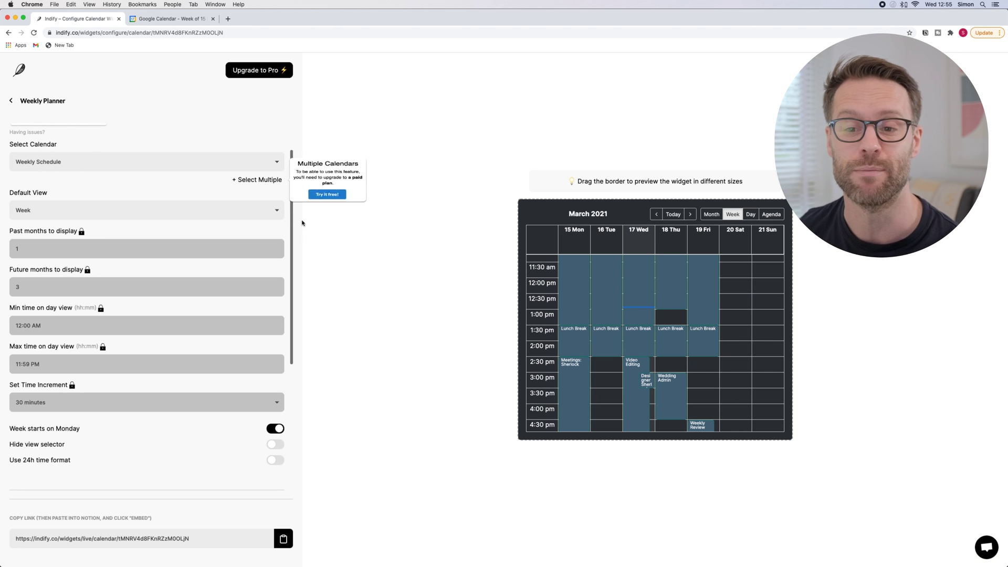
pyautogui.scroll(-3, 186, 376)
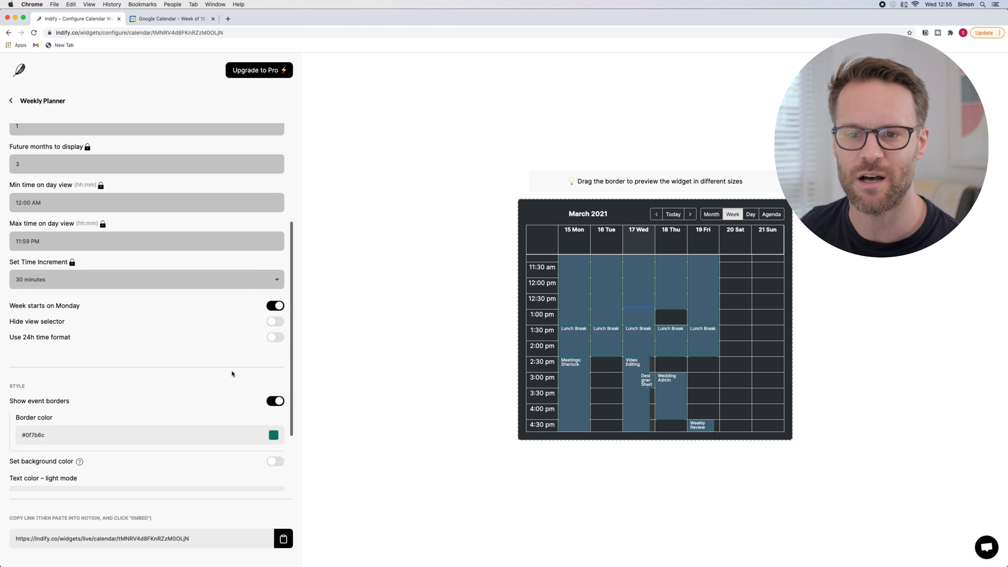
pyautogui.scroll(-2, 232, 374)
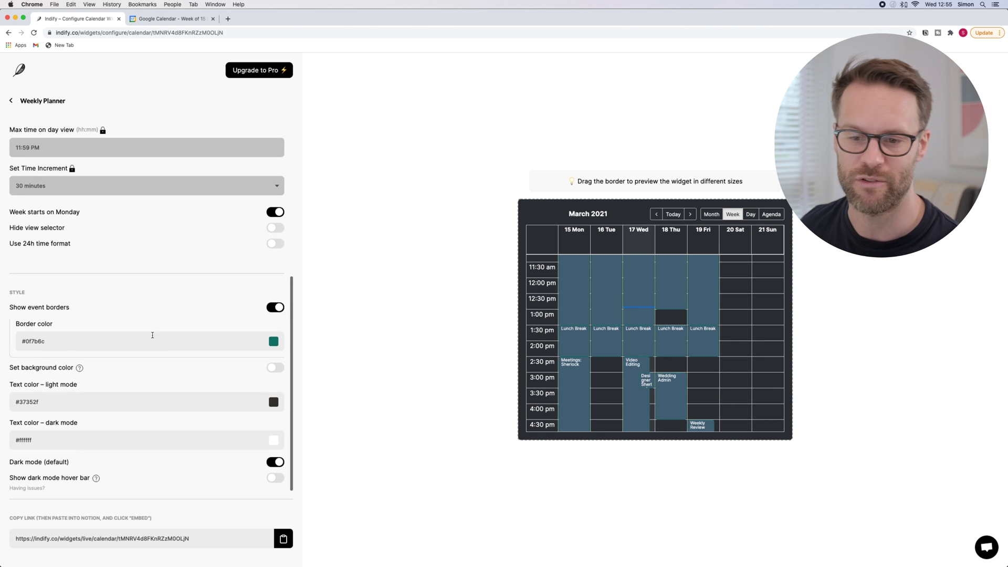
pyautogui.click(284, 539)
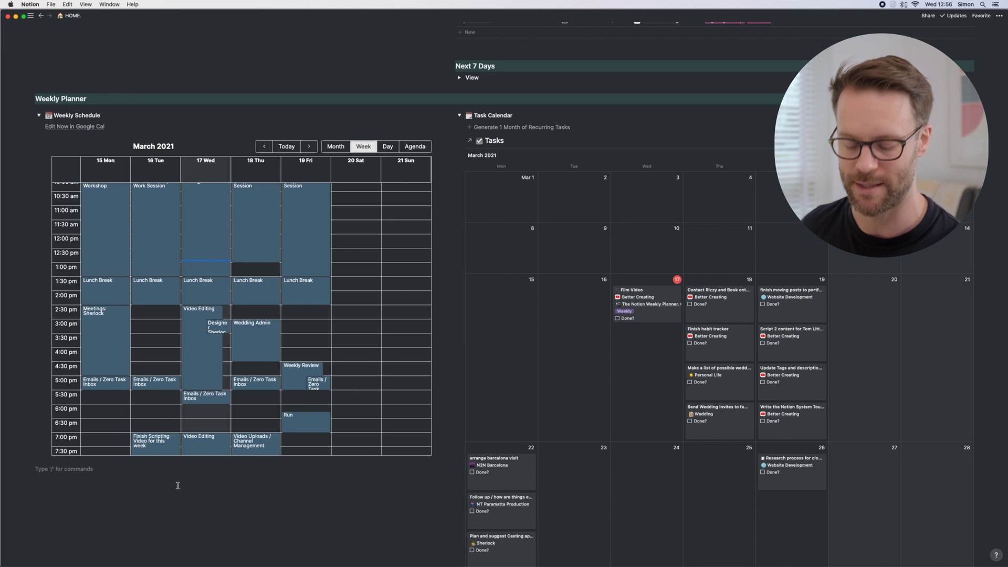
# - Paste the Indify link as an embed below the Weekly Schedule and widen it to the column
pyautogui.press('cmd+v')
pyautogui.click(228, 502)
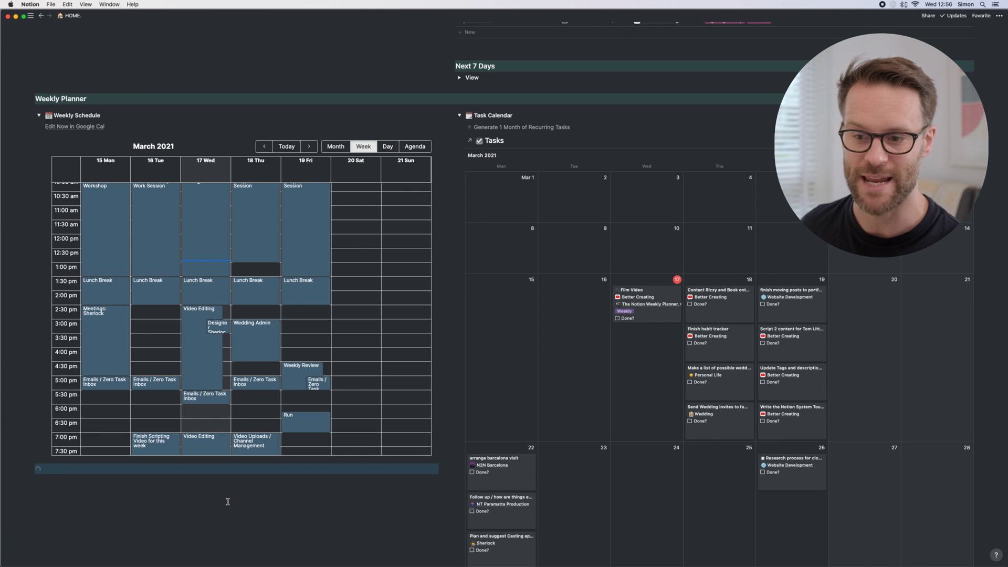
pyautogui.scroll(-3, 228, 501)
pyautogui.moveTo(297, 491); pyautogui.dragTo(433, 517)
pyautogui.scroll(-1, 433, 517)
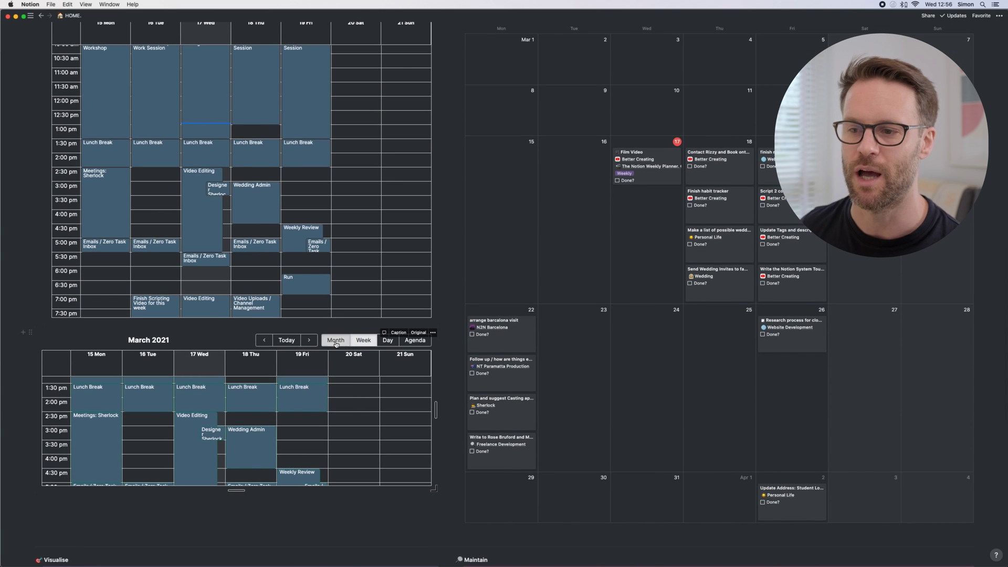
# - Switch the new calendar embed through Month and Day views, ending on the Agenda list
pyautogui.click(336, 340)
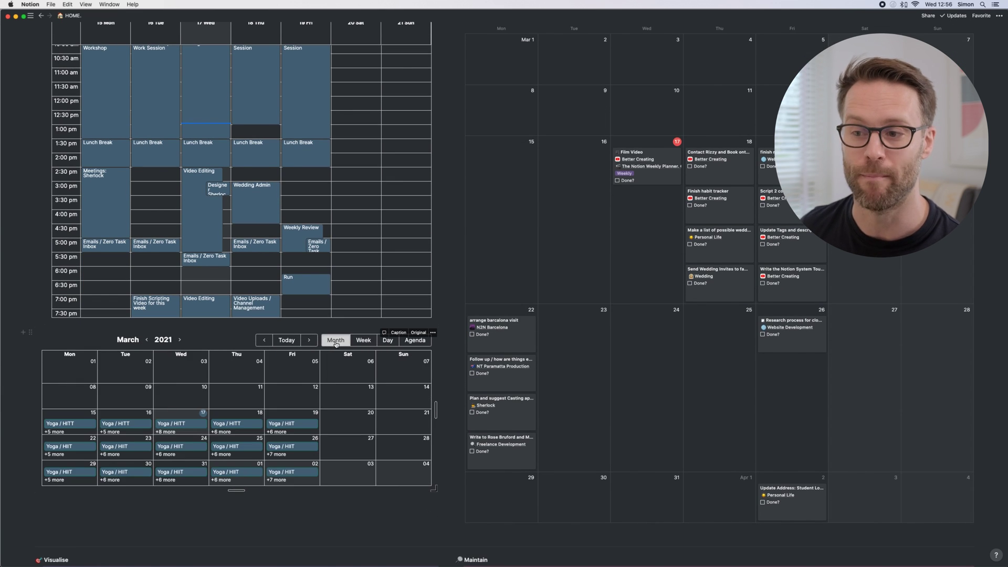
pyautogui.click(386, 342)
pyautogui.click(423, 344)
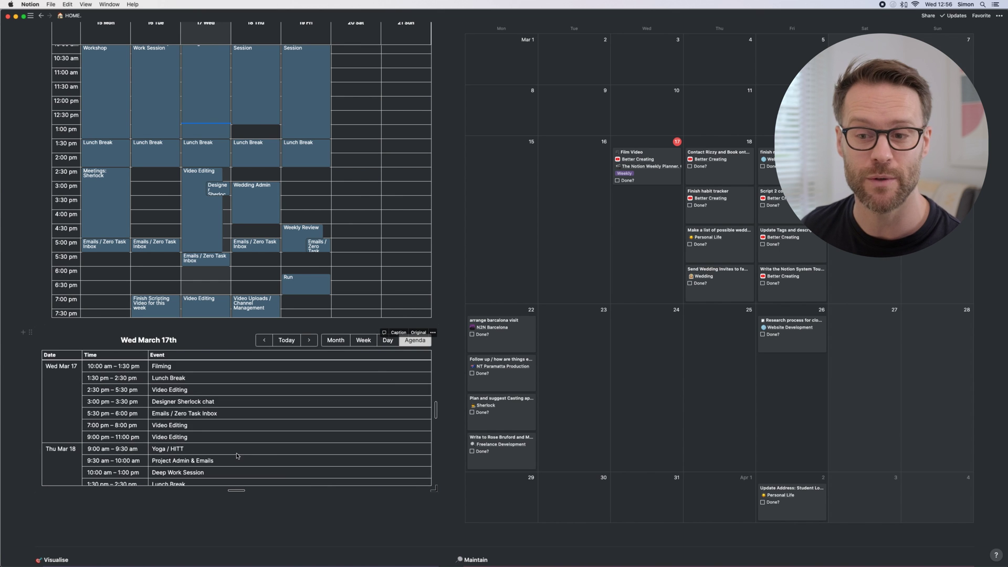
pyautogui.scroll(6, 237, 456)
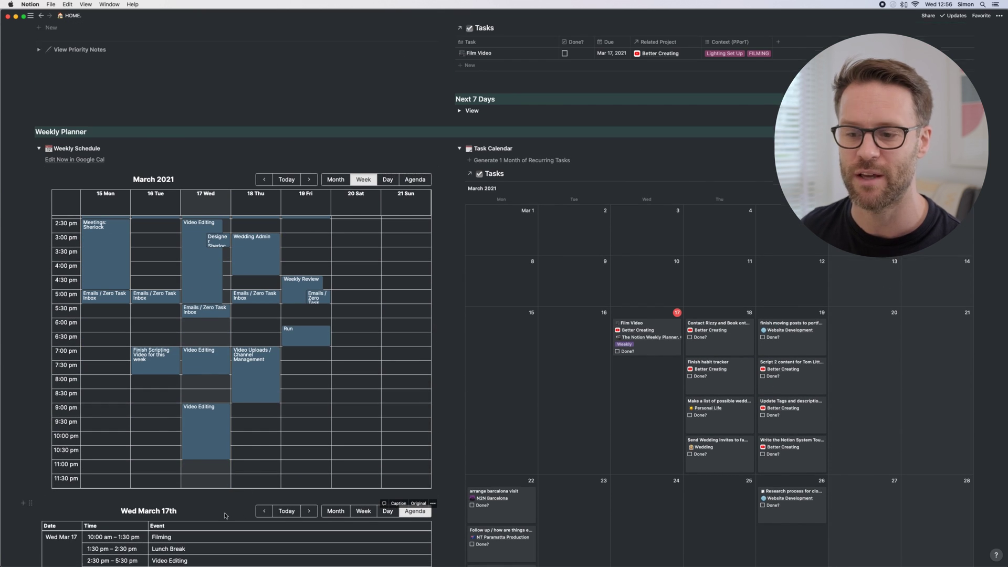
pyautogui.scroll(-1, 224, 515)
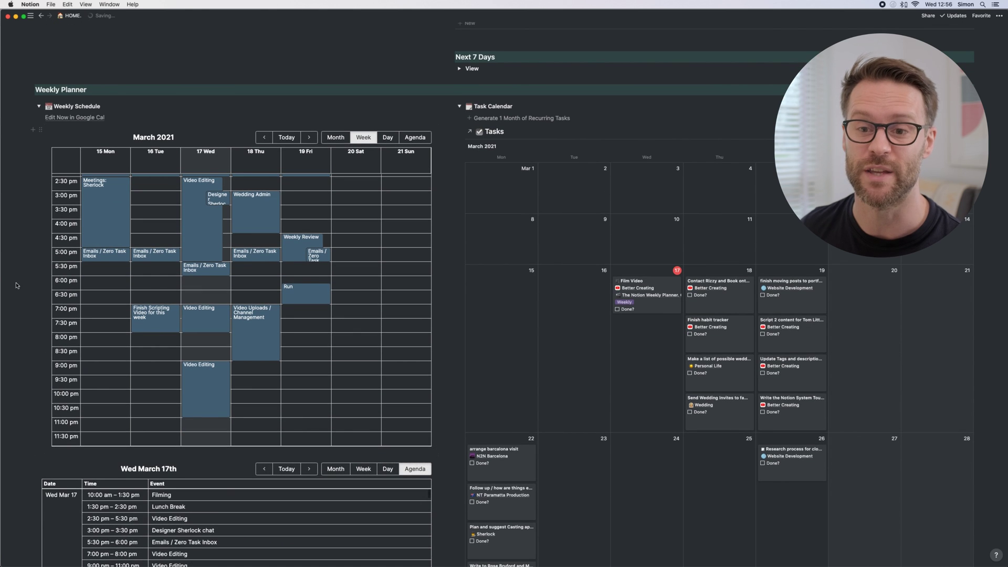
pyautogui.scroll(-8, 16, 285)
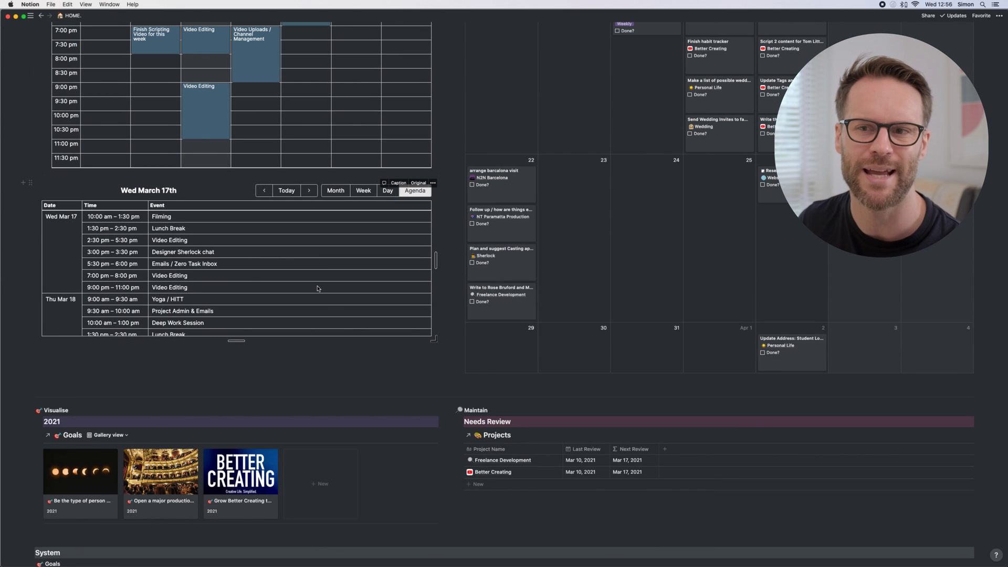
pyautogui.scroll(6, 317, 288)
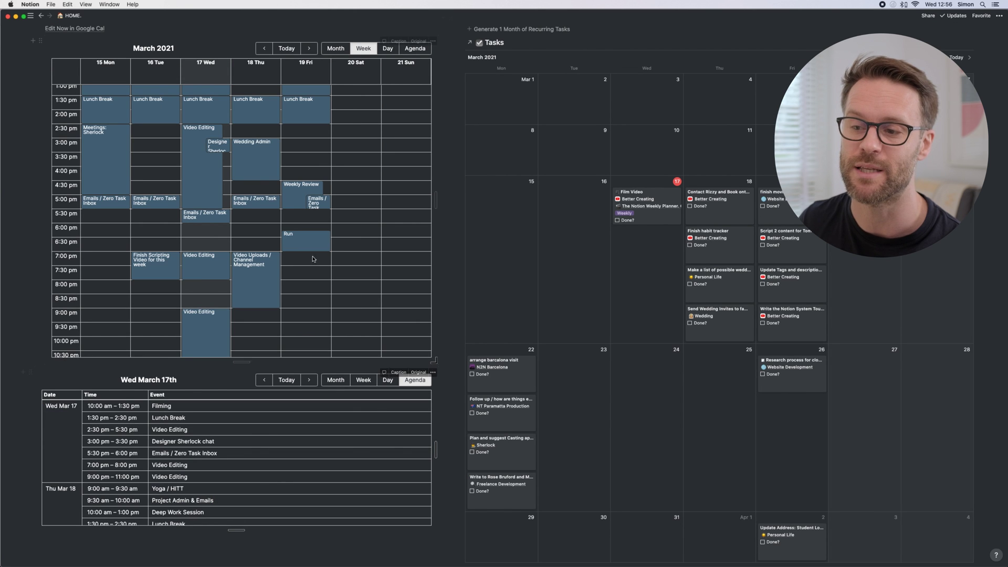
pyautogui.scroll(2, 380, 321)
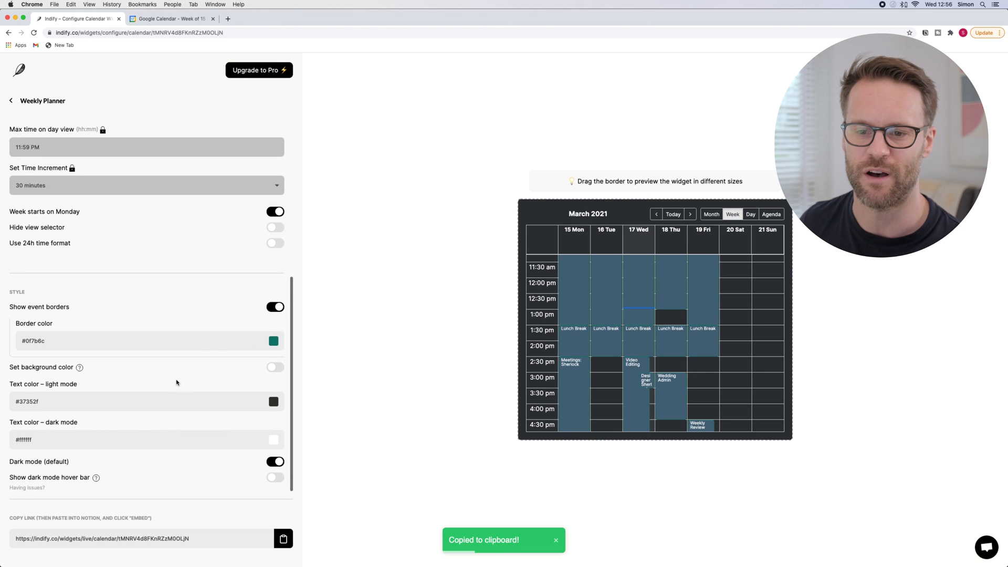
# - Set the Indify Weekly Planner widget's Default View to Agenda
pyautogui.scroll(-1, 162, 245)
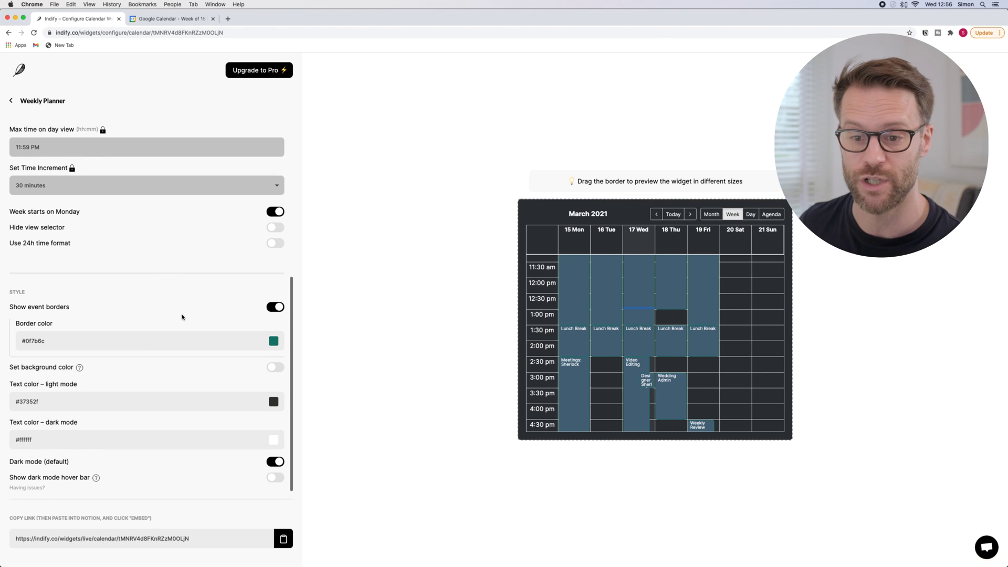
pyautogui.scroll(8, 180, 309)
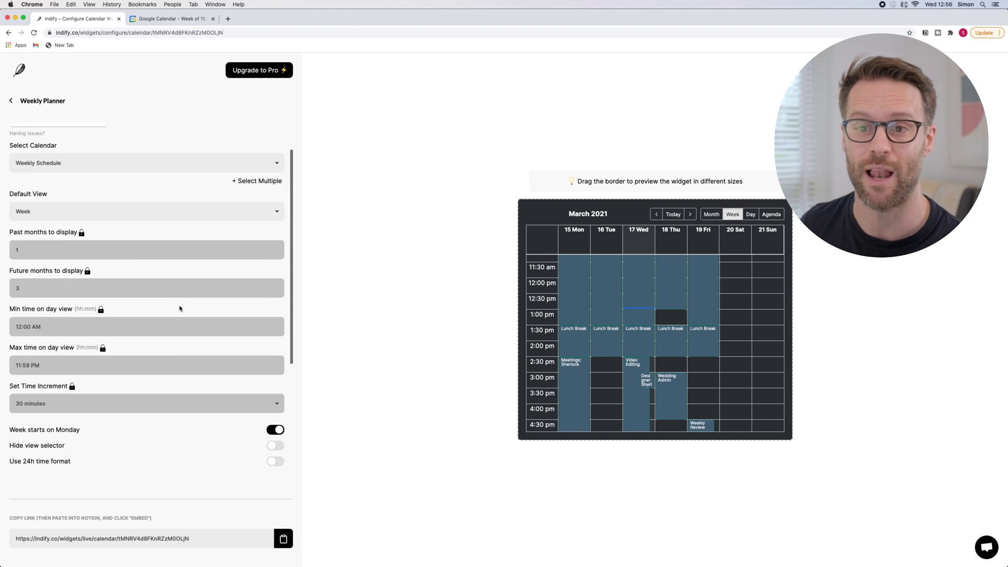
pyautogui.click(258, 212)
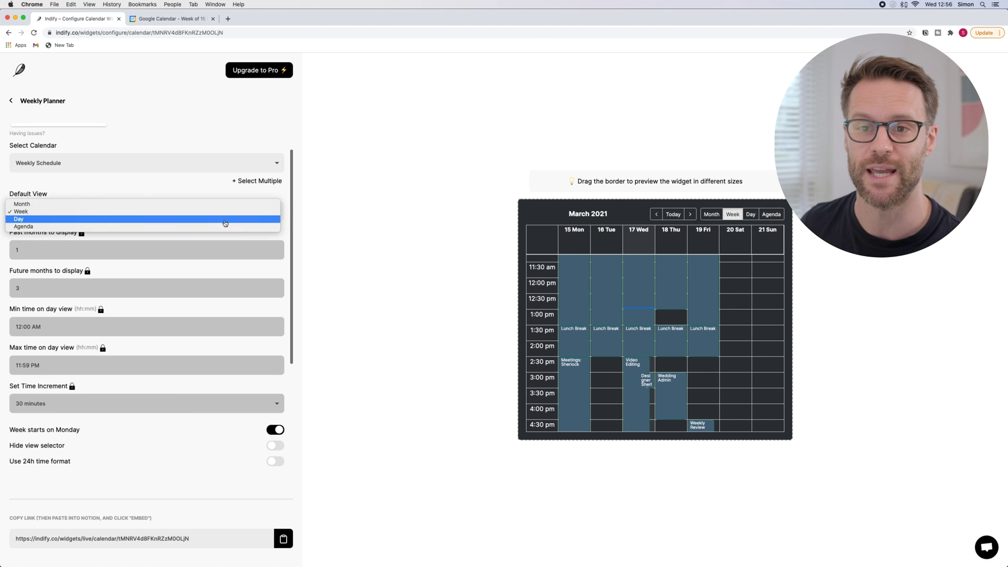
pyautogui.click(218, 228)
# - Copy the updated Agenda-default widget link and swap it into Notion's lower calendar embed with Replace
pyautogui.scroll(-8, 267, 337)
pyautogui.click(284, 538)
pyautogui.press('super+Tab')
pyautogui.click(432, 372)
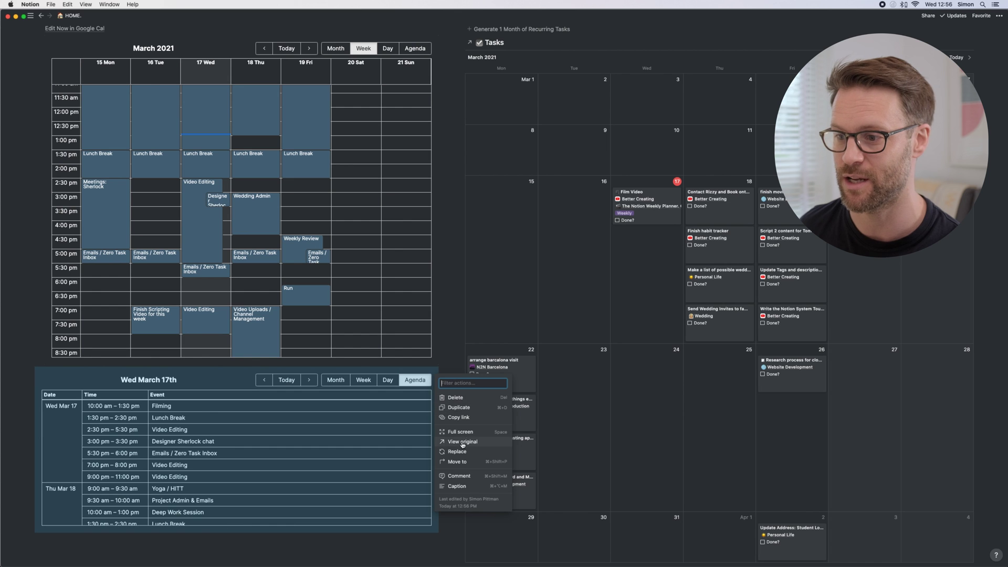
pyautogui.click(459, 452)
pyautogui.hotkey('ctrl', 'v')
pyautogui.press('Return')
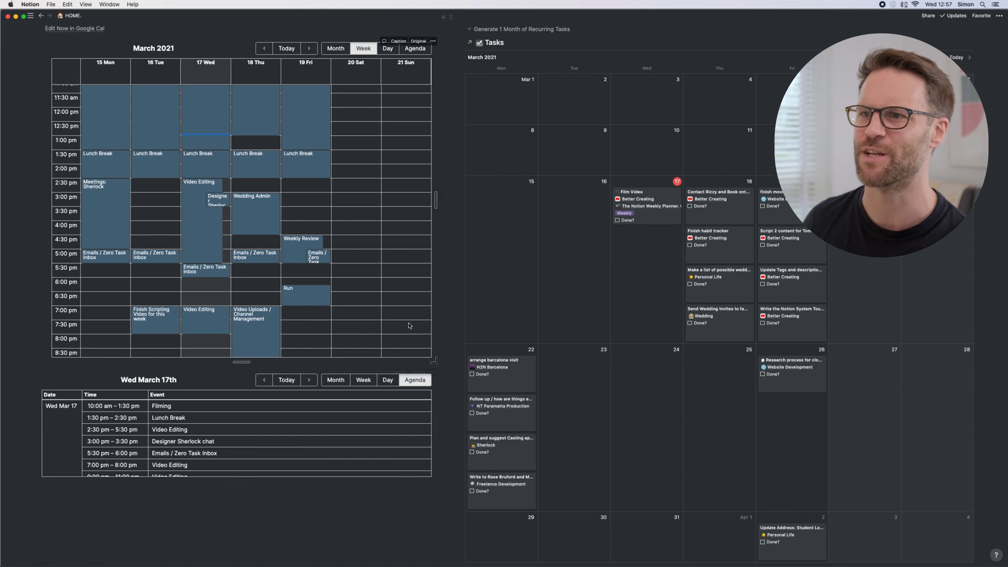
pyautogui.scroll(15, 488, 267)
pyautogui.scroll(2, 488, 267)
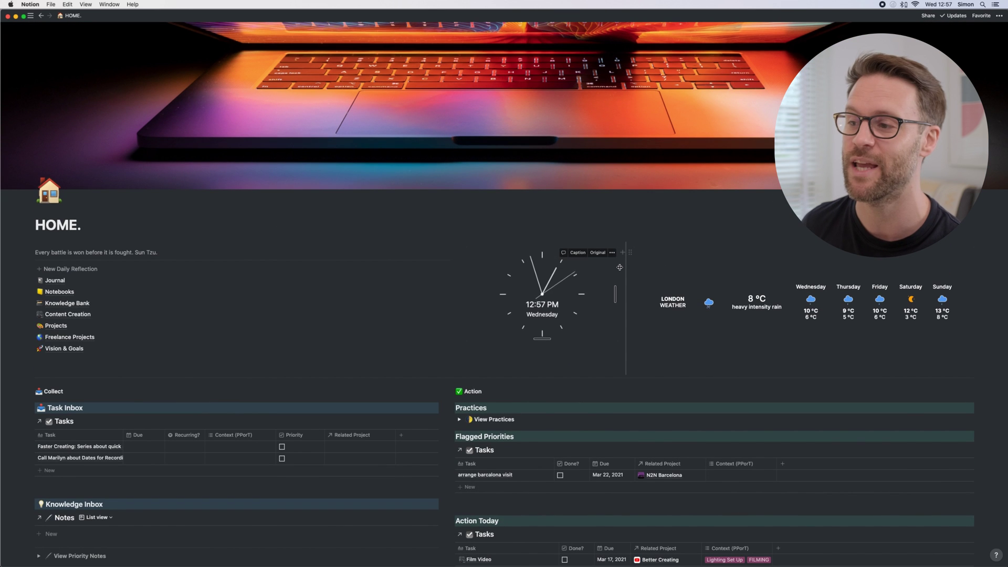
pyautogui.moveTo(573, 283)
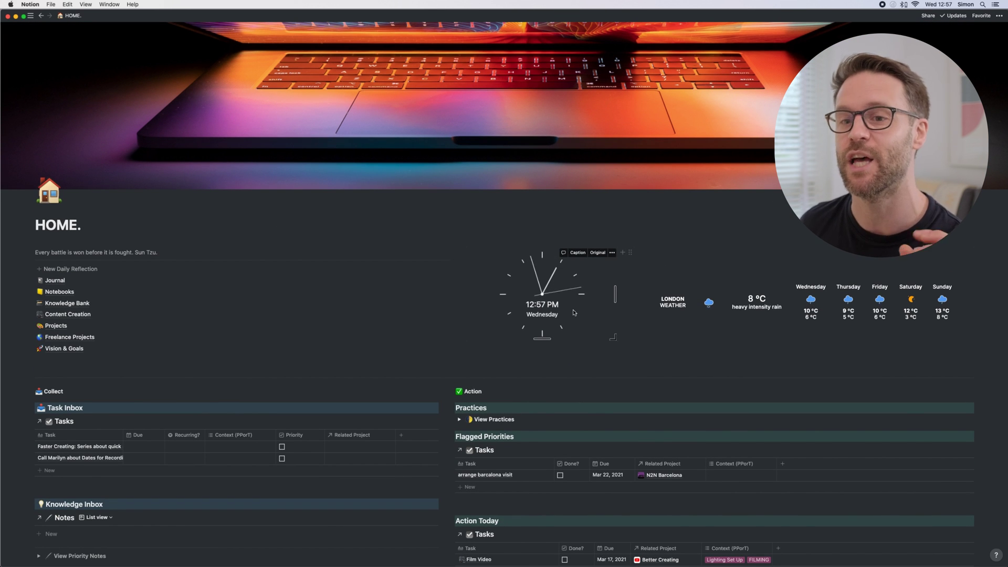
pyautogui.scroll(-10, 573, 313)
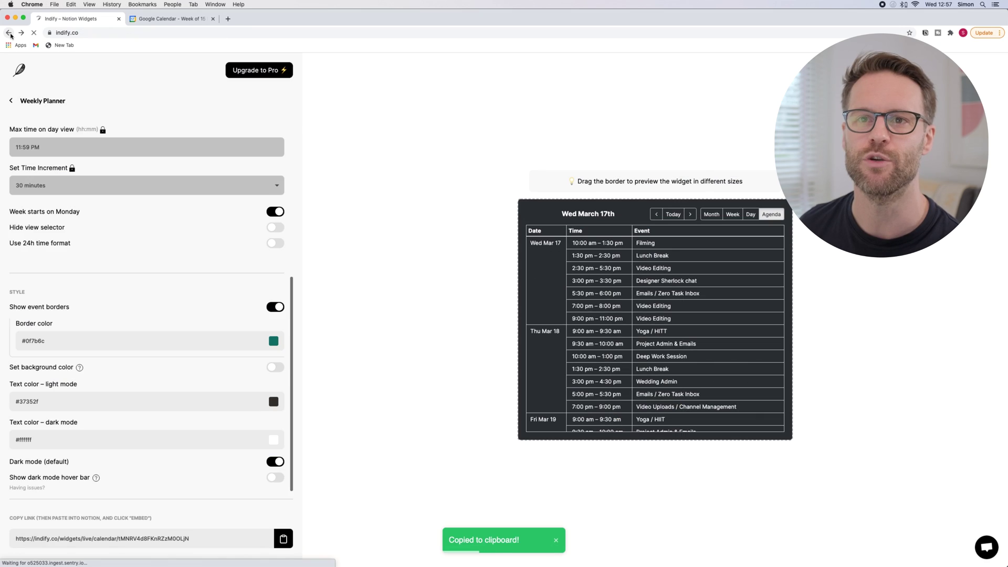
# - Install a new untitled Google Calendar widget from Indify's My Widgets, then return to the widgets list
pyautogui.click(9, 33)
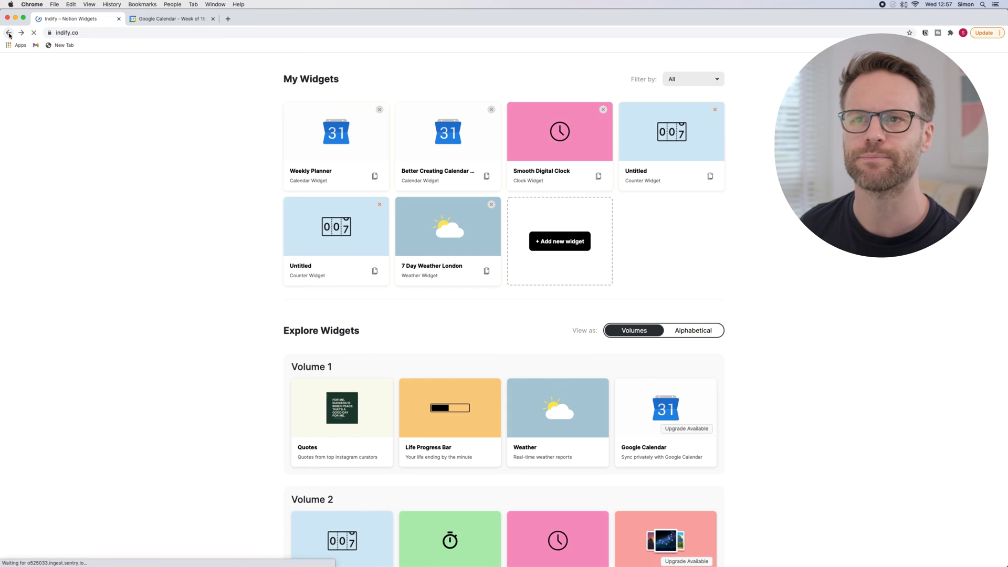
pyautogui.click(677, 422)
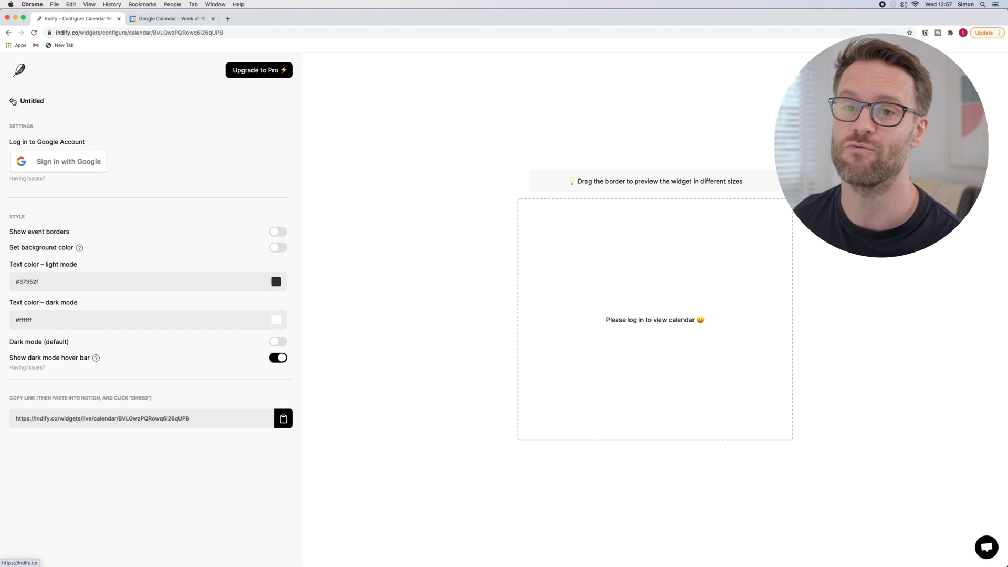
pyautogui.click(11, 101)
pyautogui.scroll(-1, 451, 399)
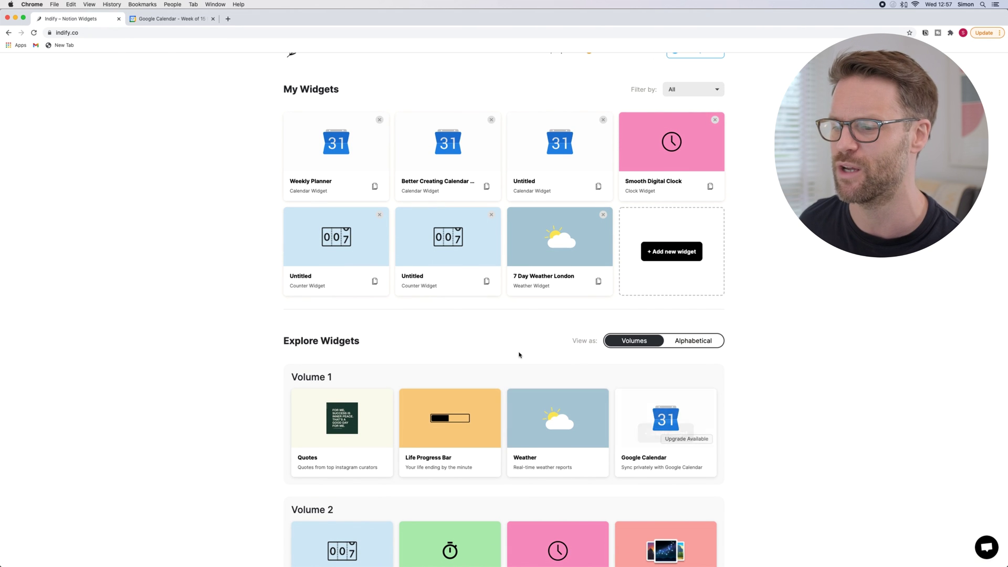
pyautogui.scroll(-2, 520, 353)
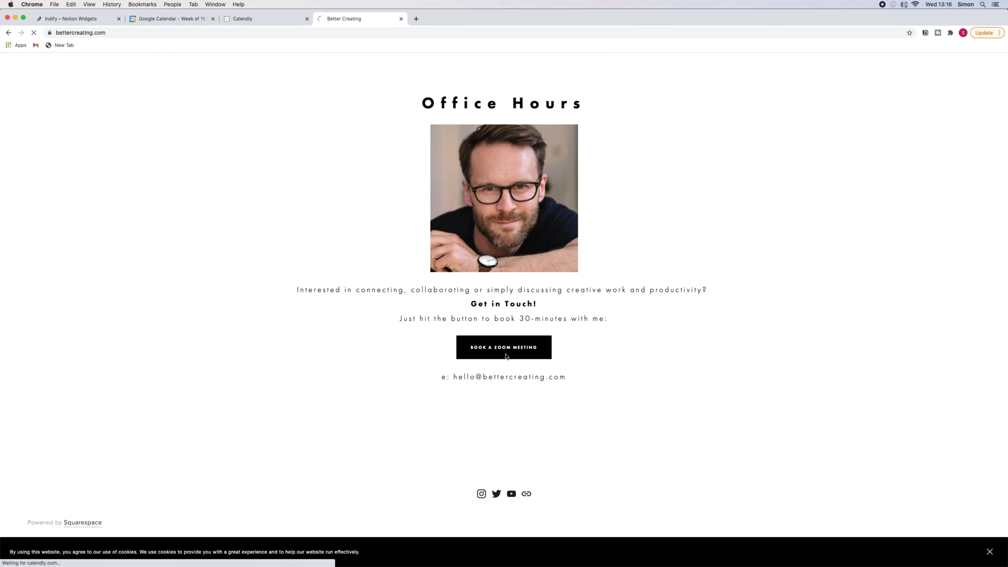
# - Open the 30 Minute Conversation booking, pick Thursday March 18, and review a chat event's details
pyautogui.click(504, 349)
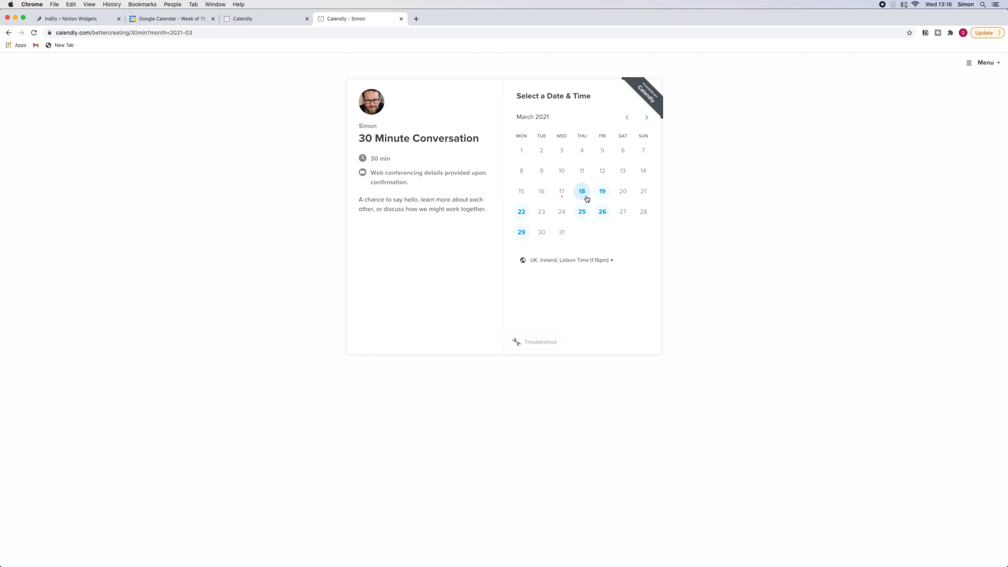
pyautogui.click(583, 193)
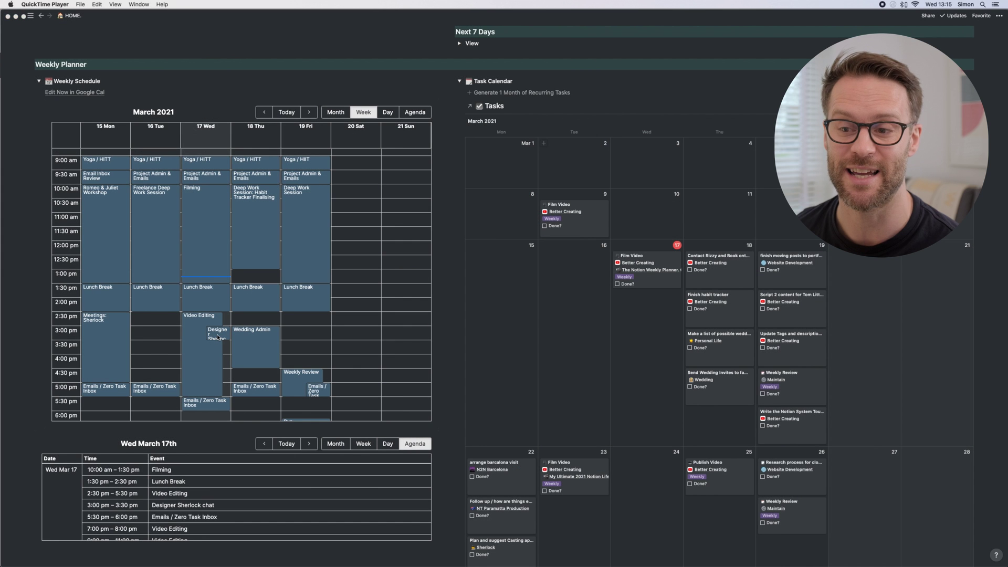
pyautogui.click(218, 337)
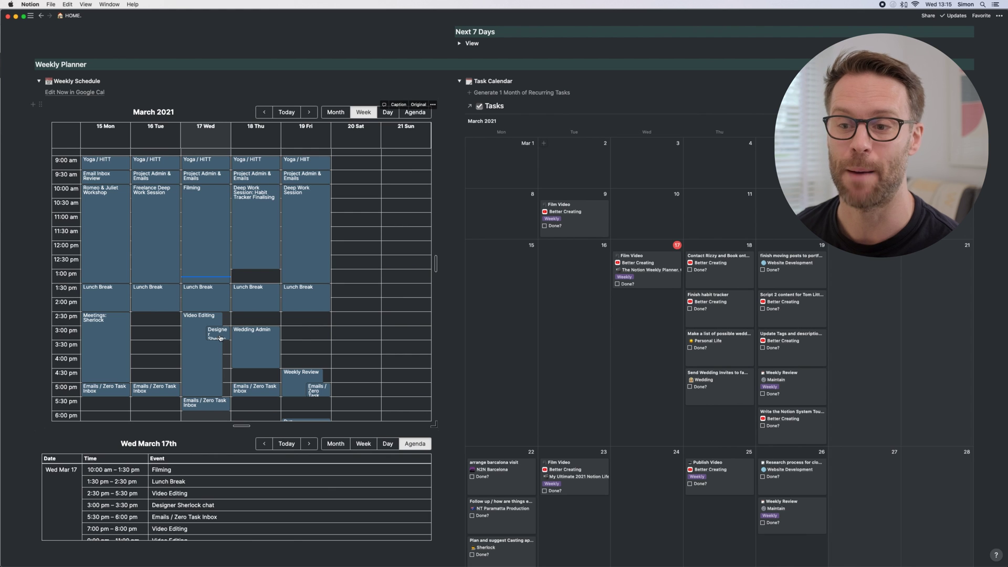
pyautogui.click(219, 337)
pyautogui.click(385, 287)
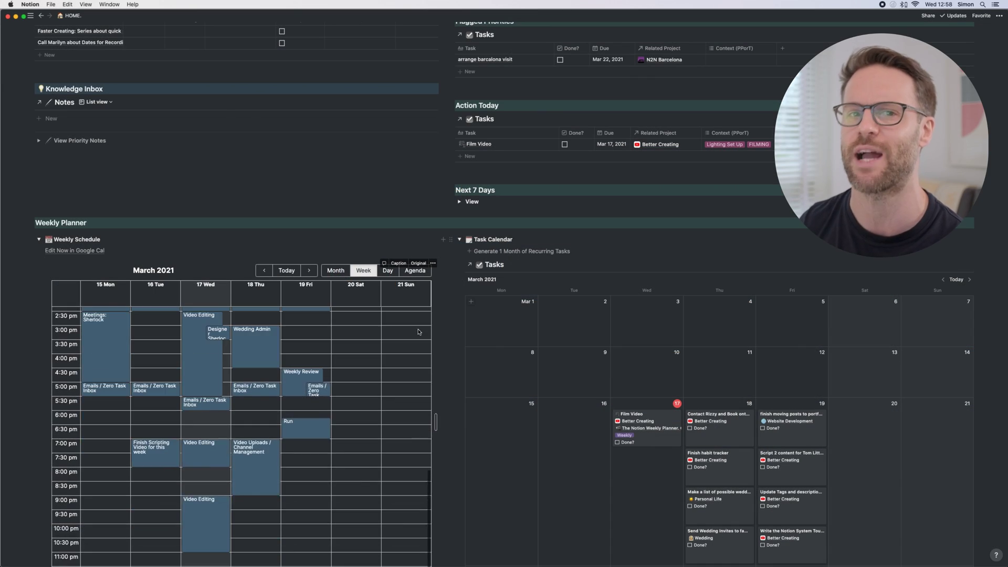
pyautogui.scroll(2, 417, 328)
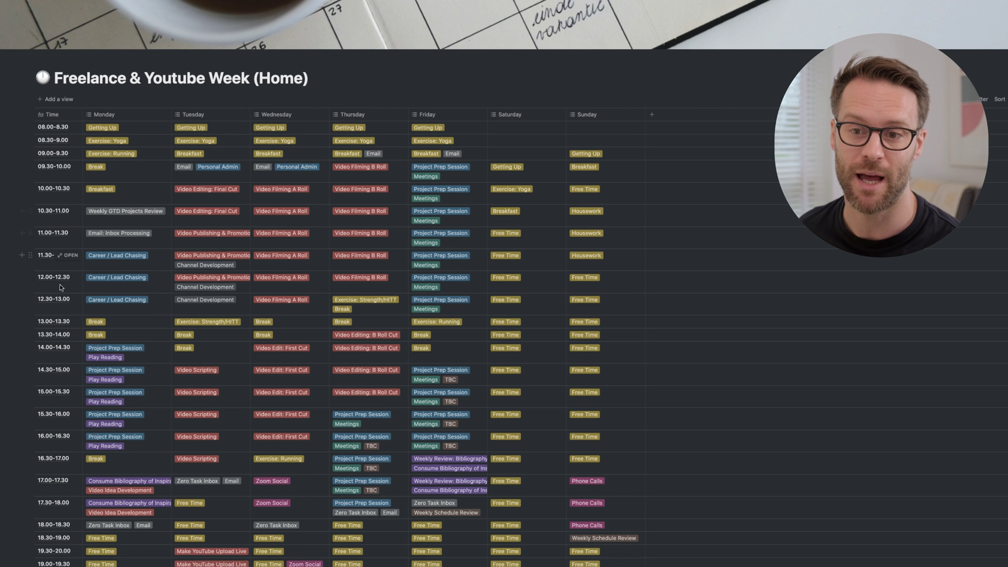
pyautogui.click(162, 116)
pyautogui.press('Escape')
pyautogui.click(132, 127)
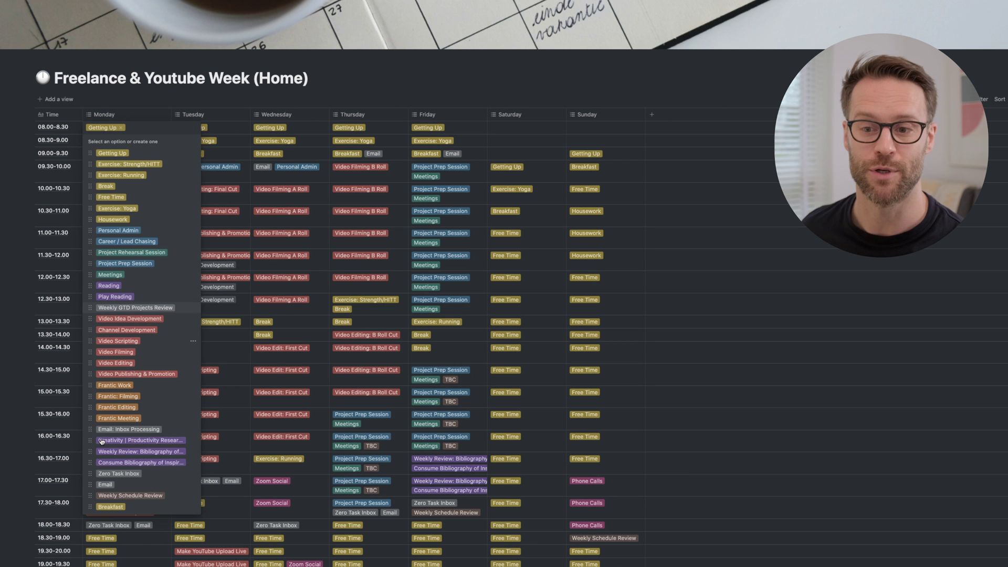
pyautogui.press('Escape')
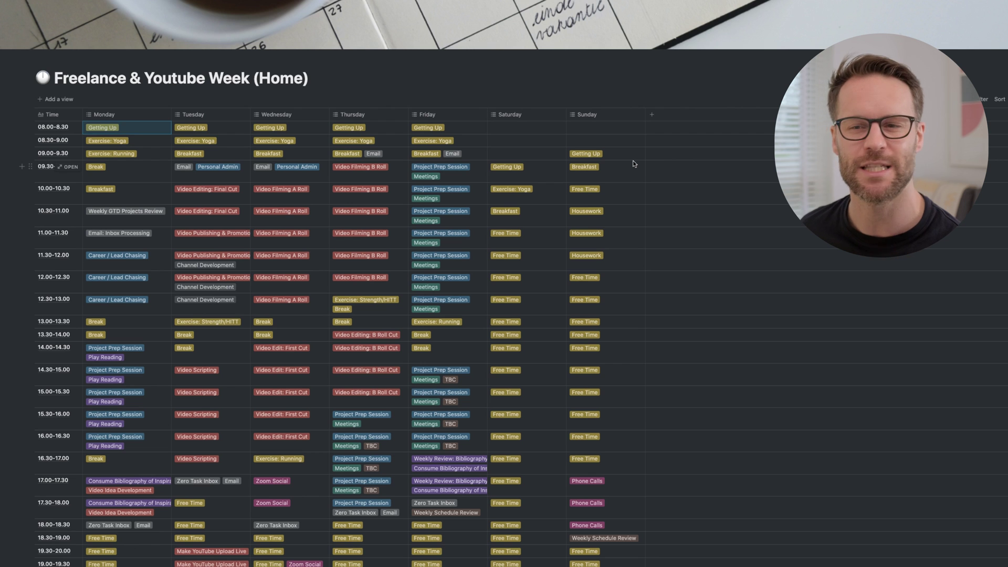
pyautogui.scroll(-2, 633, 164)
pyautogui.scroll(-4, 633, 164)
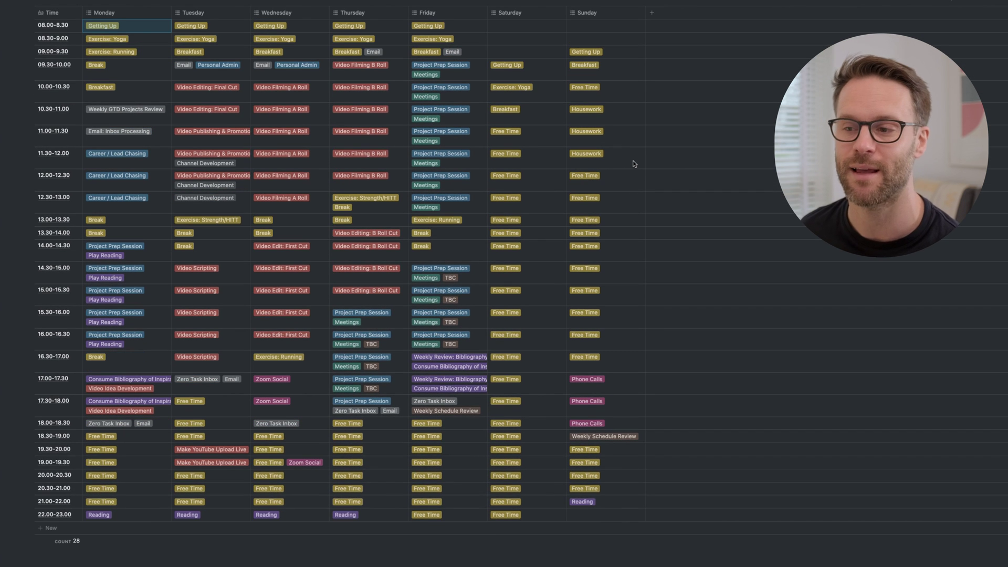
pyautogui.scroll(6, 632, 160)
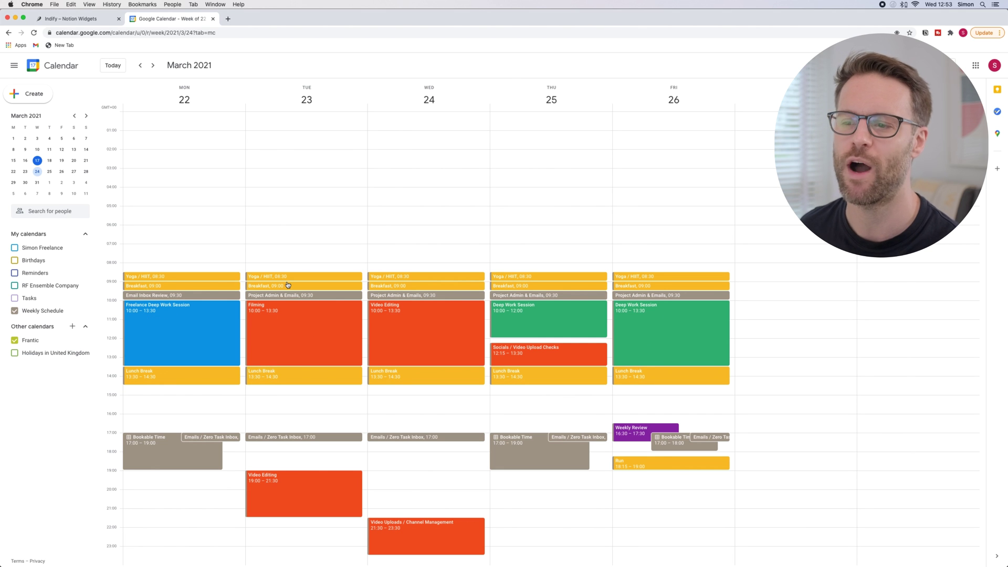
# - Return to the Mar 22–26 week and move Tuesday's Filming to Monday 15:00, confirming the recurring change
pyautogui.click(153, 65)
pyautogui.click(152, 65)
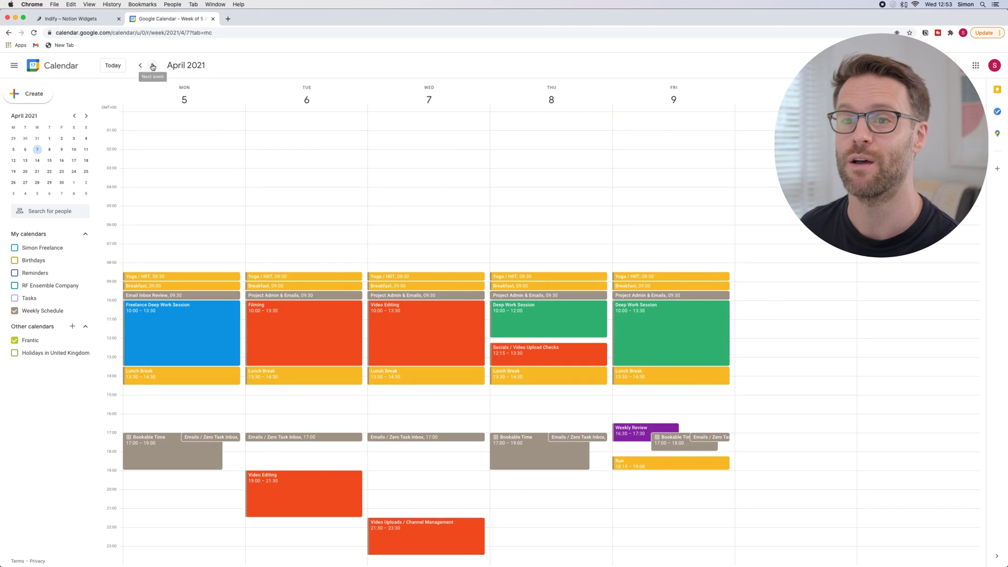
pyautogui.click(153, 65)
pyautogui.click(140, 66)
pyautogui.click(141, 66)
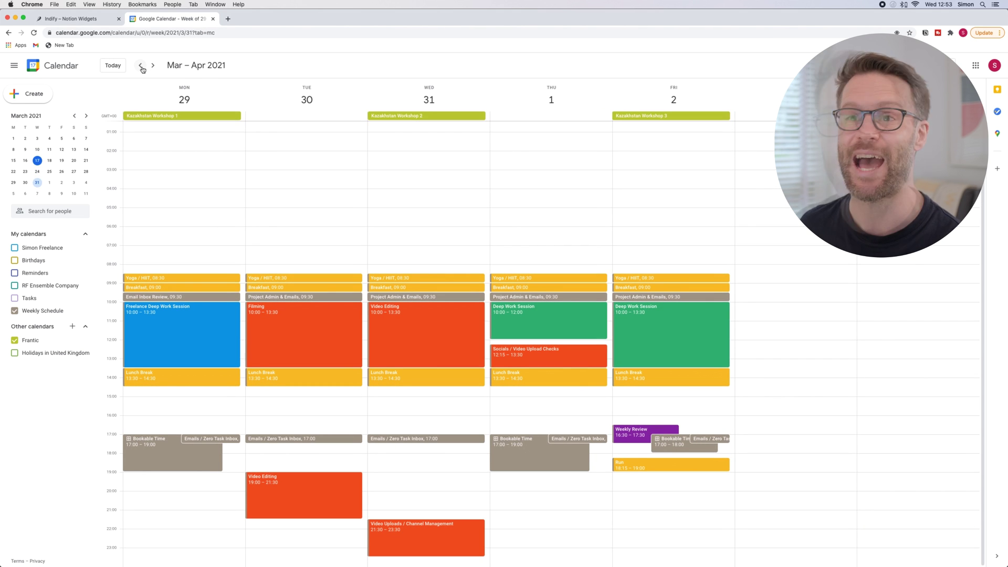
pyautogui.click(141, 66)
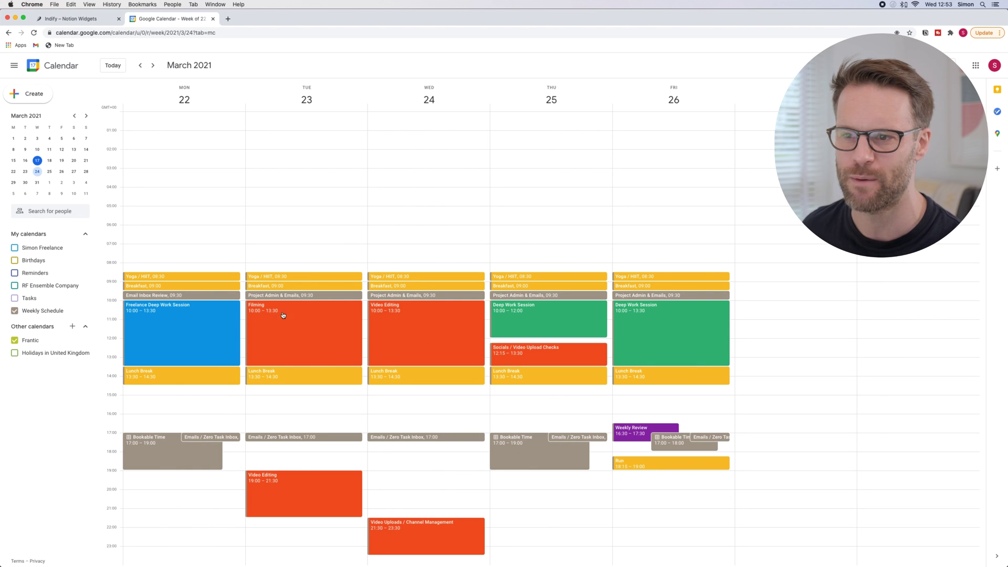
pyautogui.moveTo(305, 334); pyautogui.dragTo(197, 421)
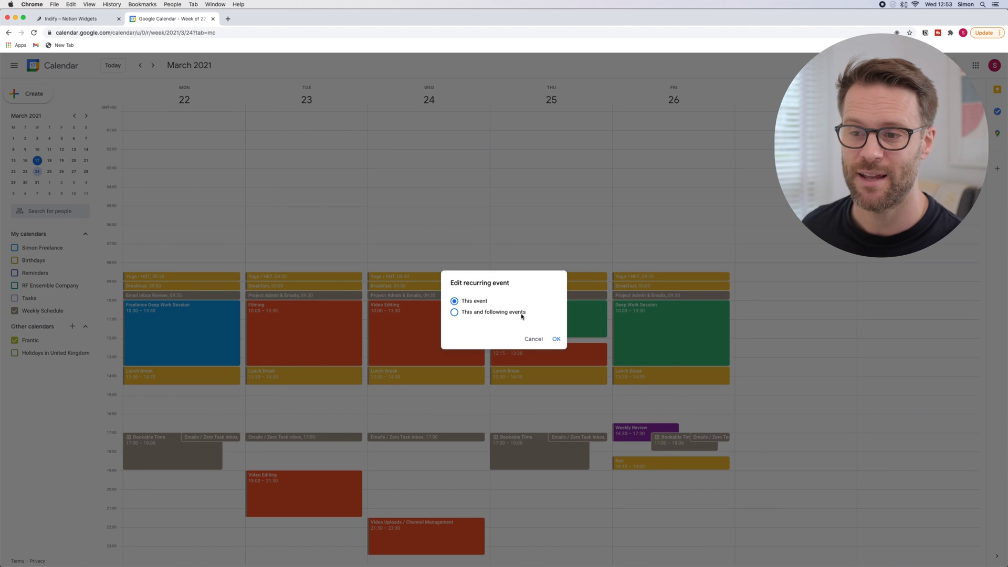
pyautogui.click(556, 339)
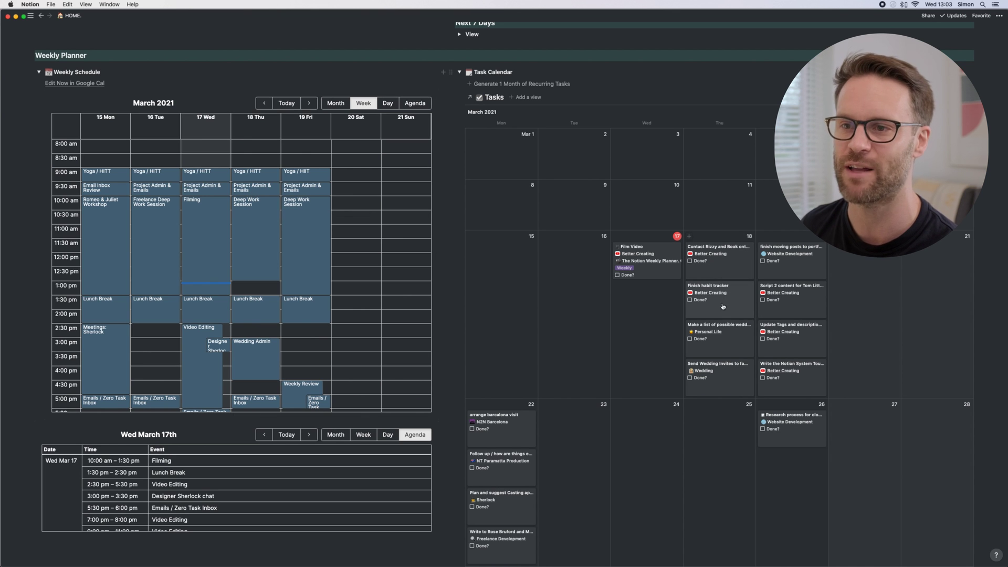
# - Retitle Thursday's Deep Work Session to 'Deep Work Session: Habit Tracker Finalising' for this event only
pyautogui.click(402, 96)
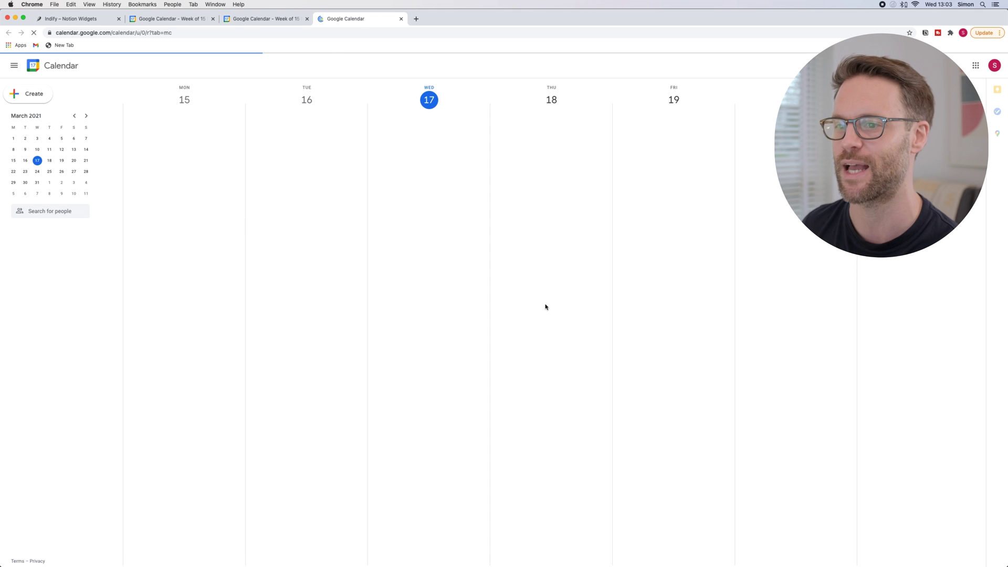
pyautogui.click(539, 318)
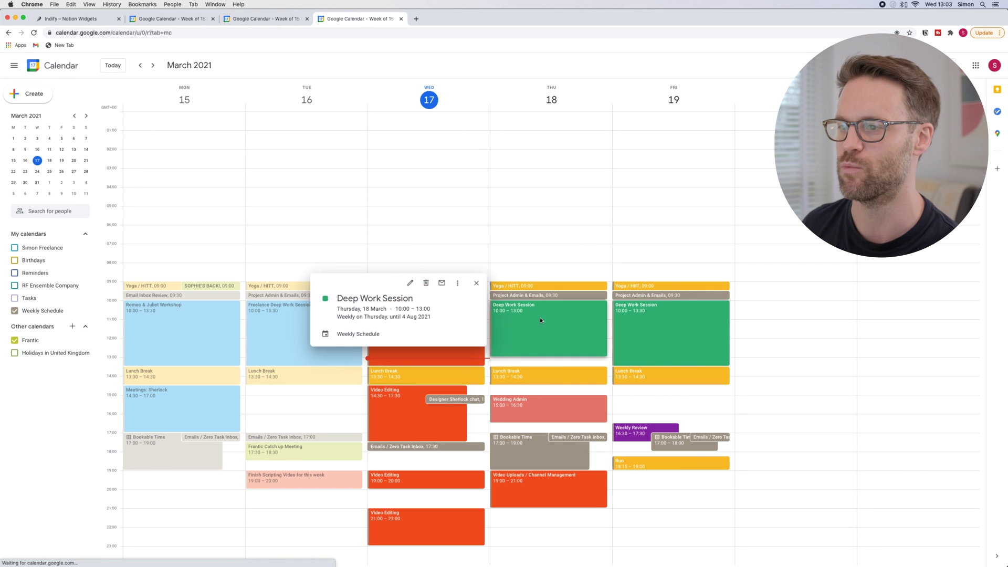
pyautogui.click(410, 283)
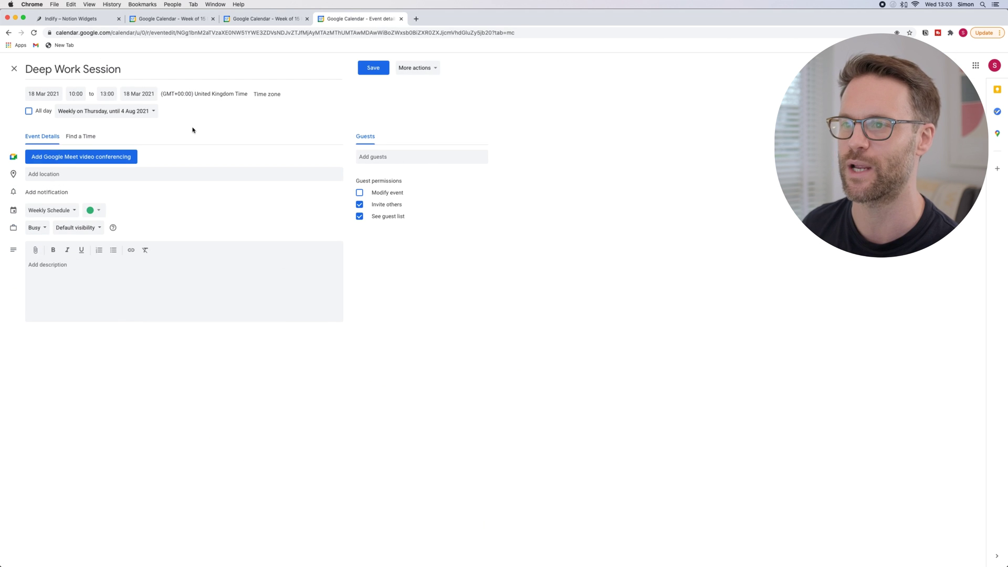
pyautogui.click(145, 71)
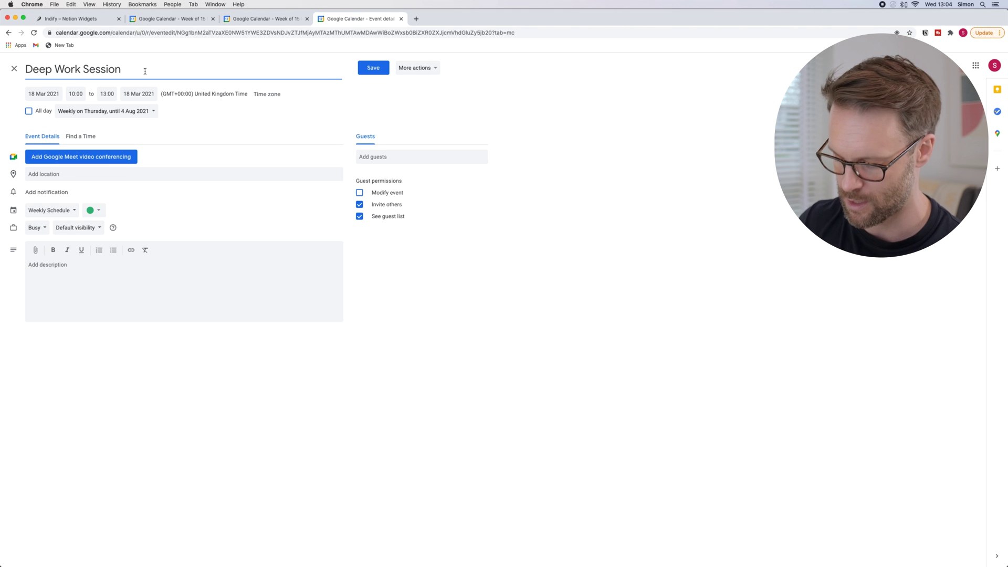
pyautogui.write(': Habit Tracker Finalising')
pyautogui.click(374, 68)
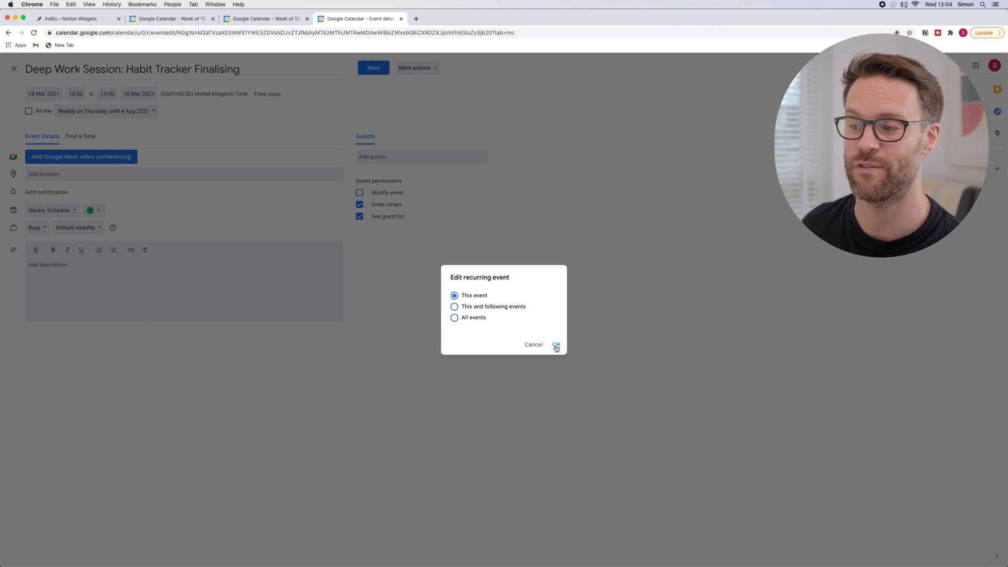
pyautogui.click(555, 346)
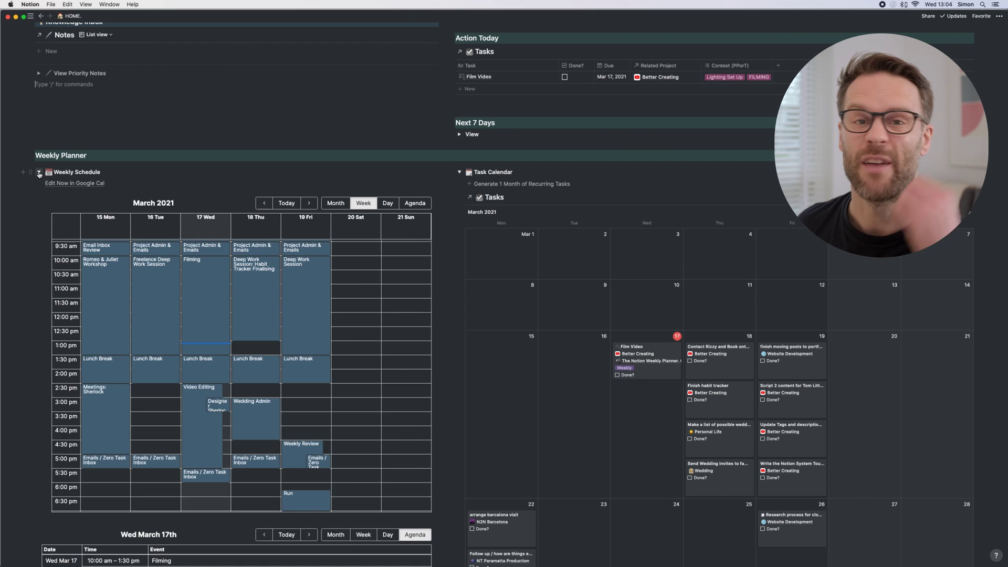
# - Collapse and re-expand the Weekly Schedule toggle so the embedded calendar reloads with the renamed session
pyautogui.click(40, 174)
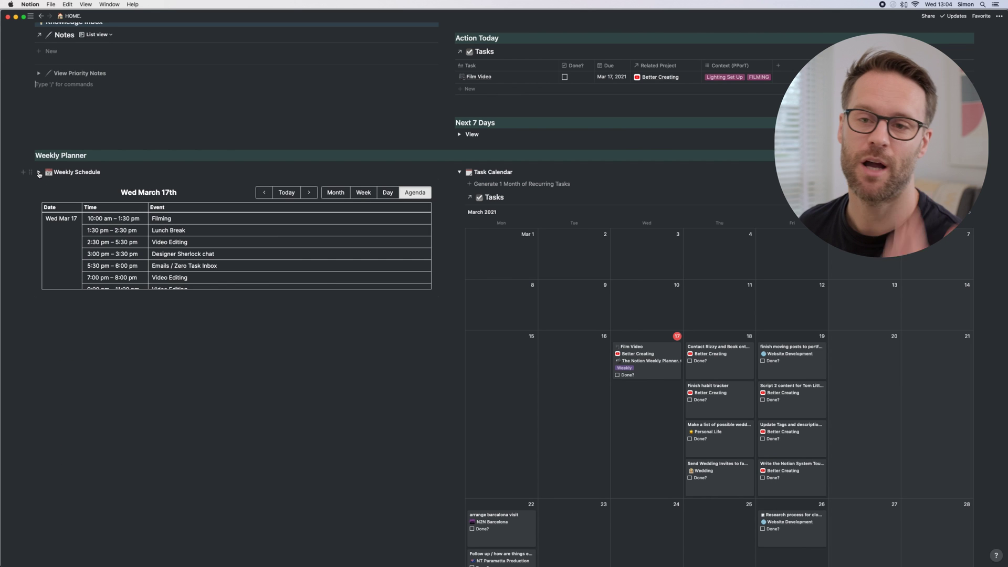
pyautogui.click(39, 173)
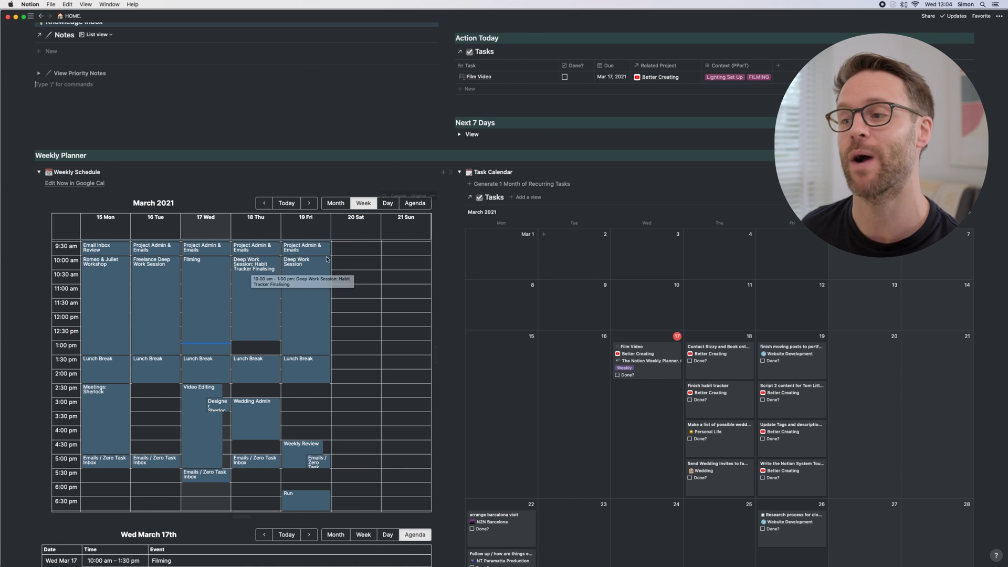
pyautogui.scroll(-1, 94, 186)
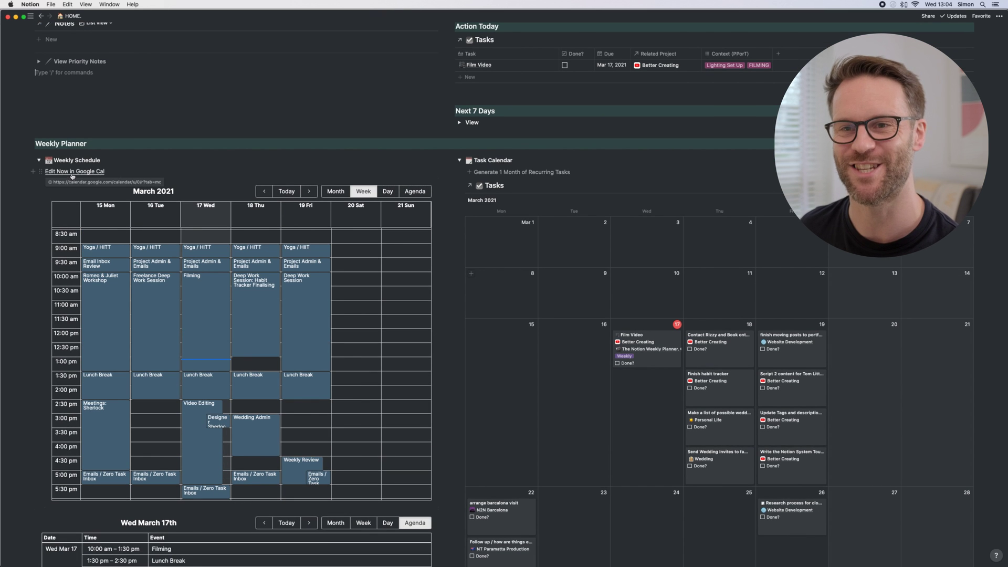
pyautogui.scroll(-3, 809, 352)
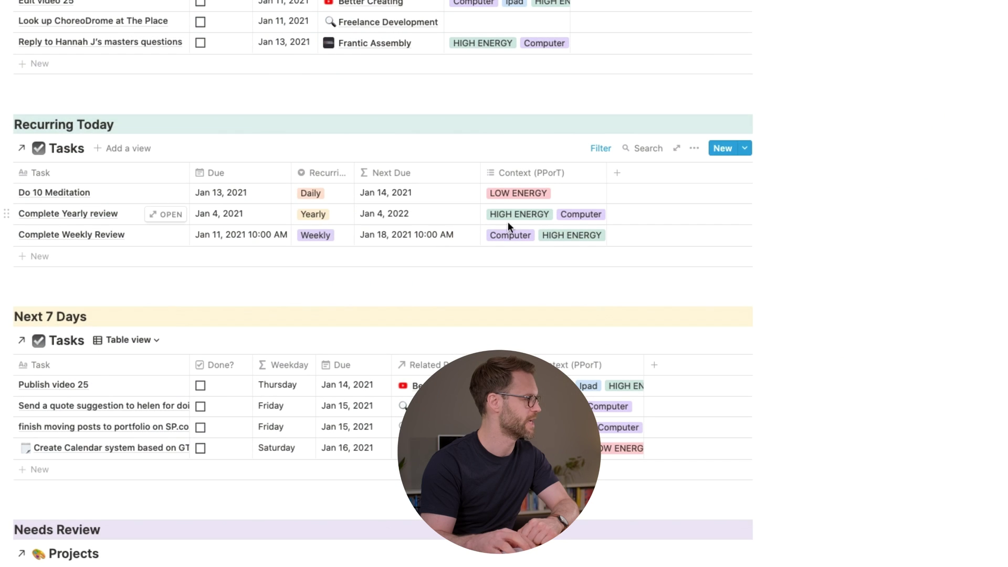
# - Set Do 10 Meditation's Due date to January 14, 2021
pyautogui.click(241, 193)
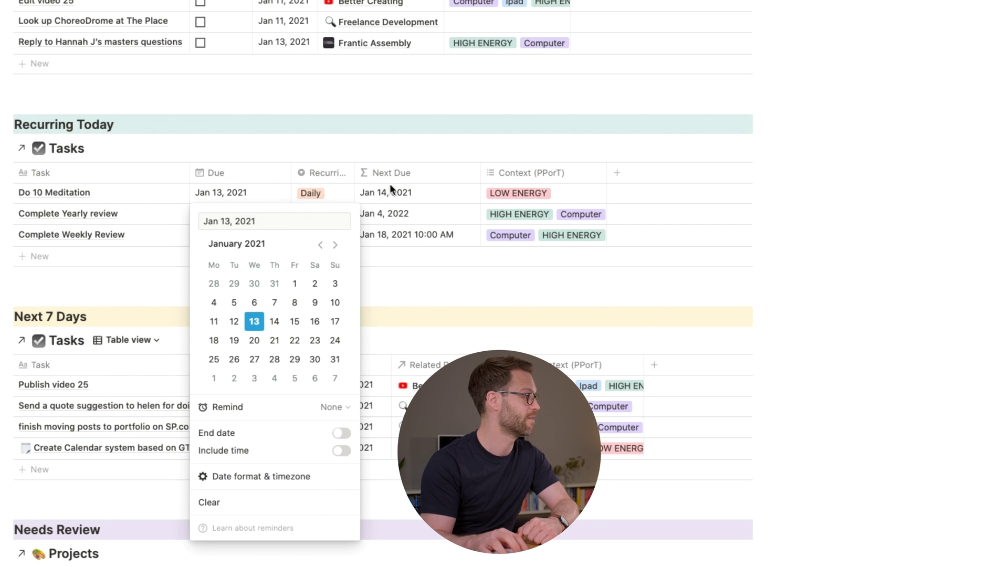
pyautogui.click(274, 322)
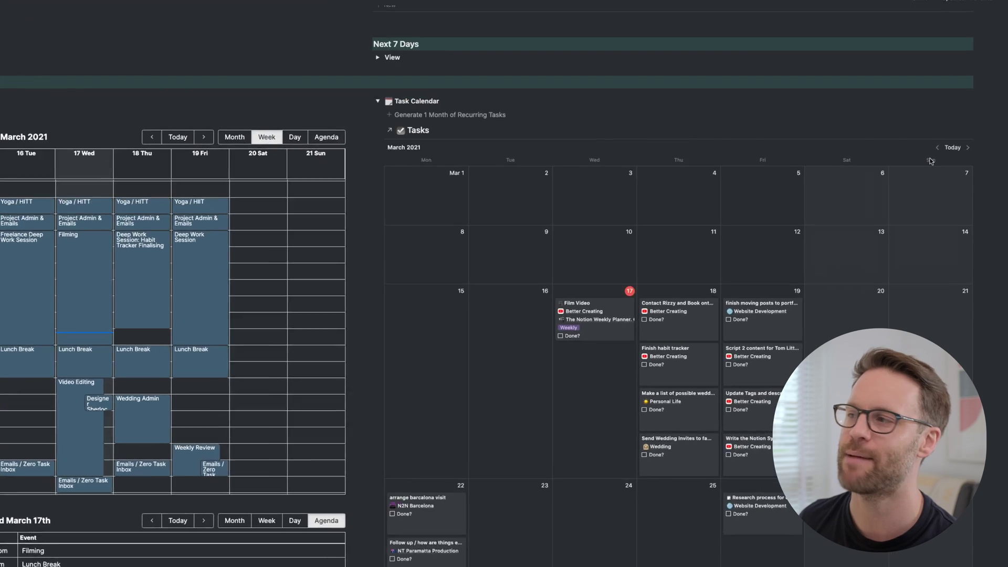
pyautogui.click(958, 118)
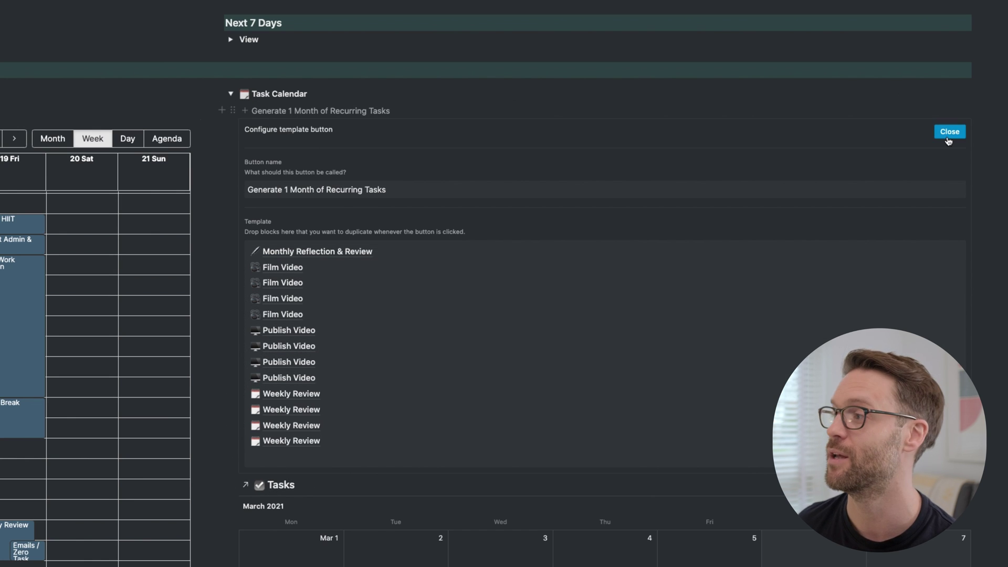
pyautogui.click(949, 131)
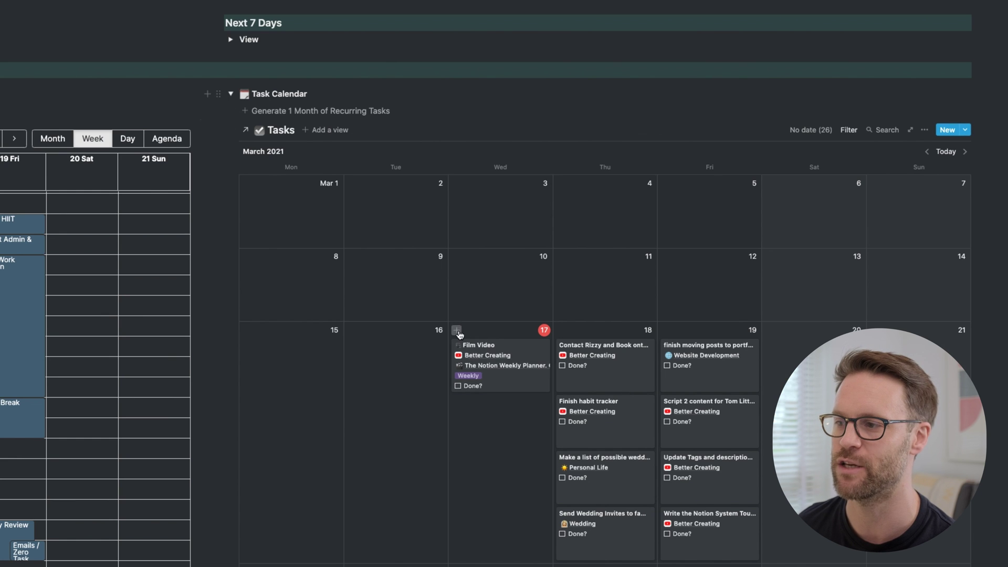
# - Add a new task on March 17, then bring up the recurring-tasks button's setup
pyautogui.click(456, 329)
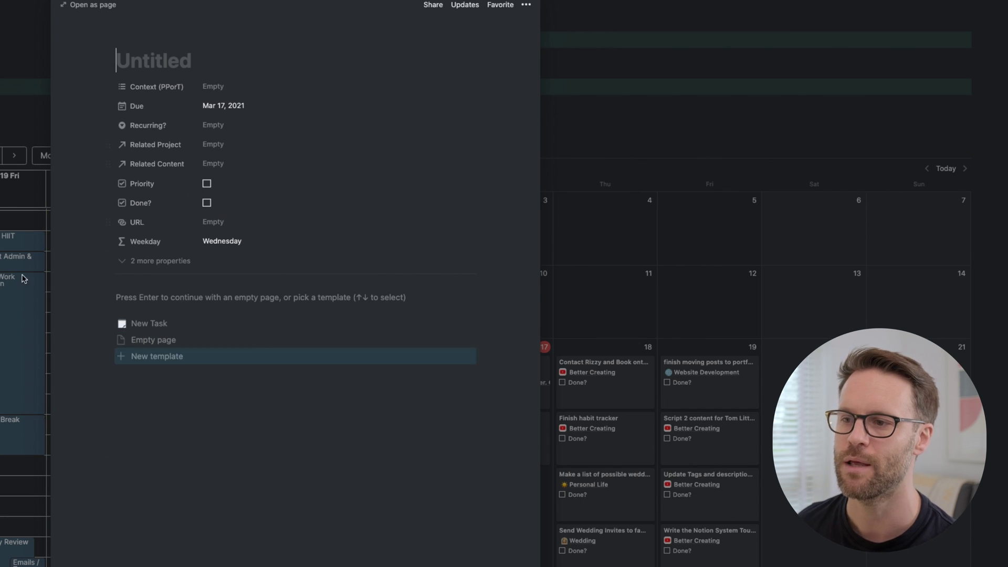
pyautogui.click(634, 148)
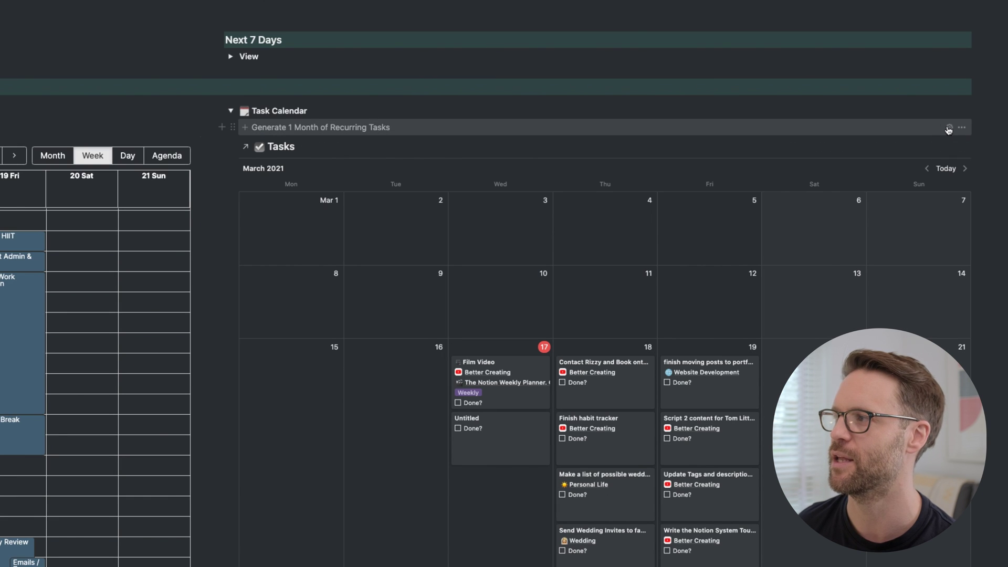
pyautogui.click(951, 130)
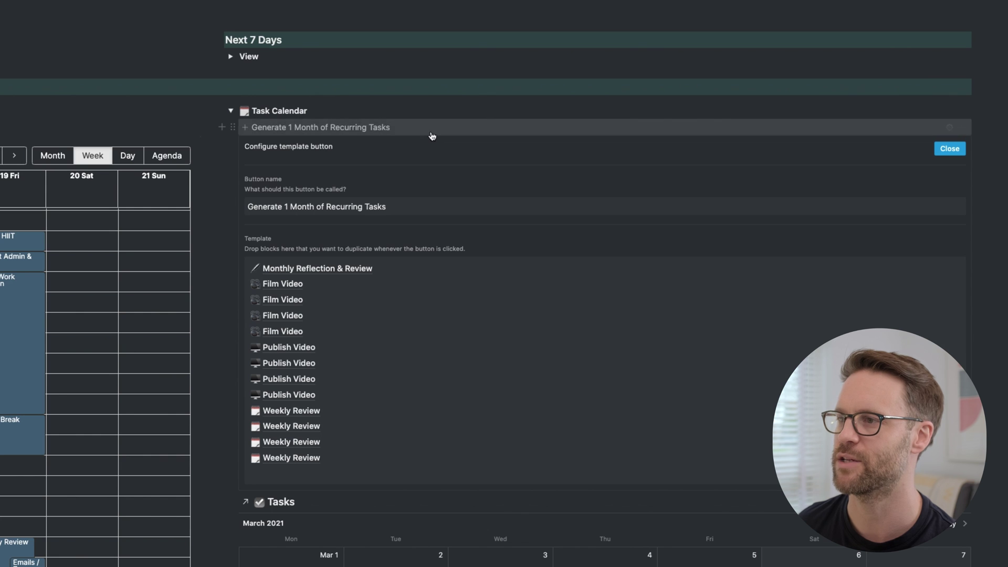
pyautogui.scroll(-4, 504, 284)
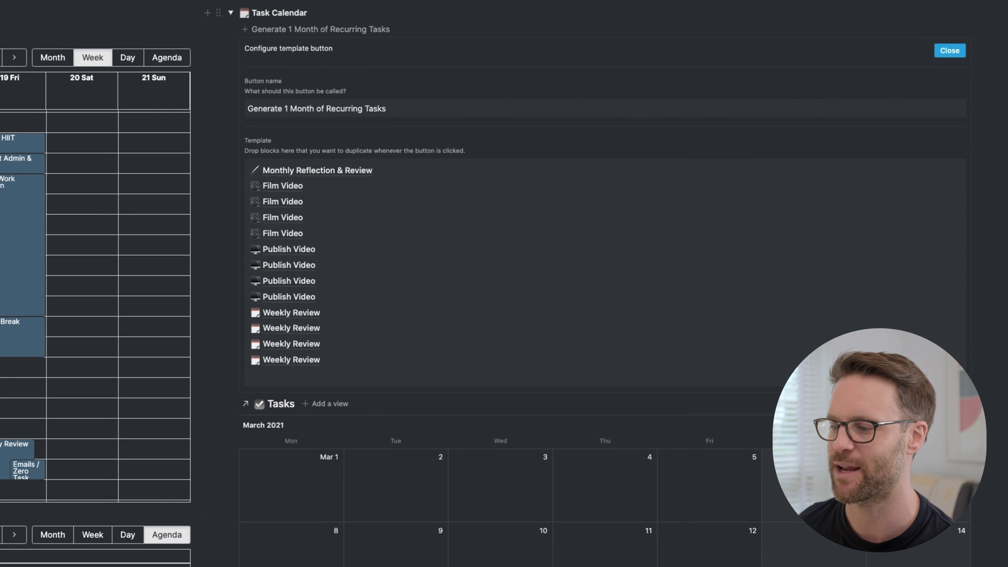
# - Test the template by adding and duplicating an Untitled page block, then delete both blocks
pyautogui.moveTo(840, 472); pyautogui.dragTo(437, 372)
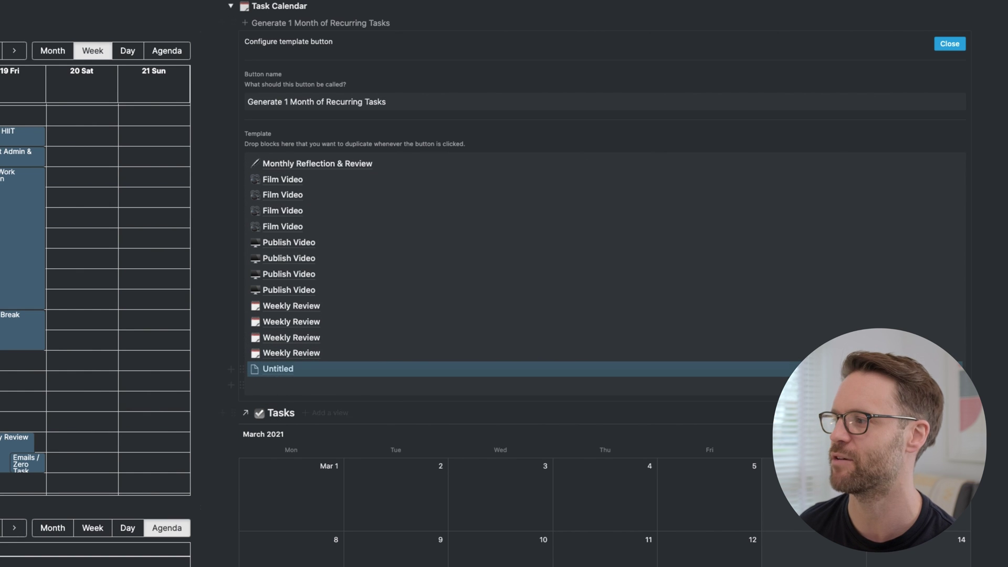
pyautogui.click(971, 369)
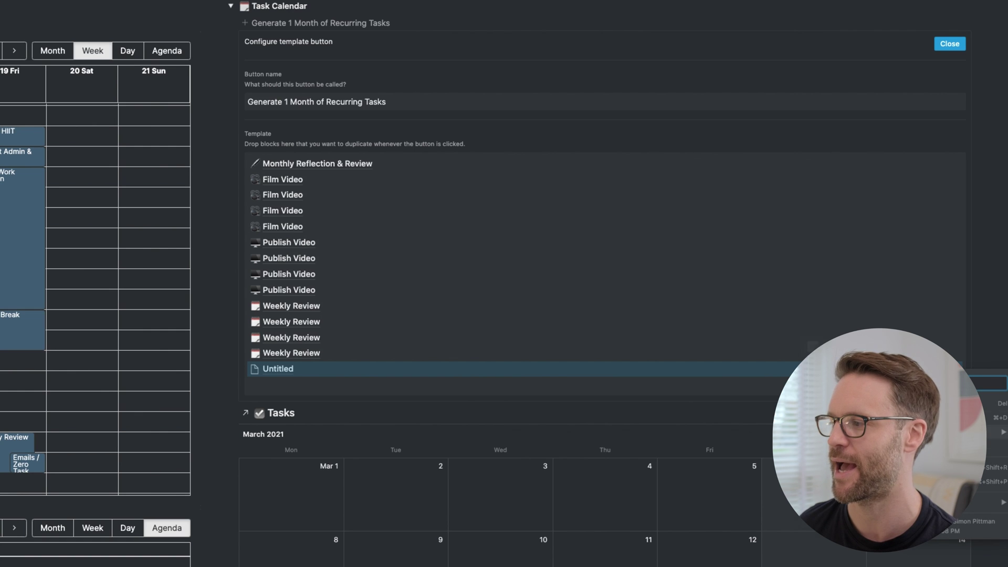
pyautogui.click(989, 417)
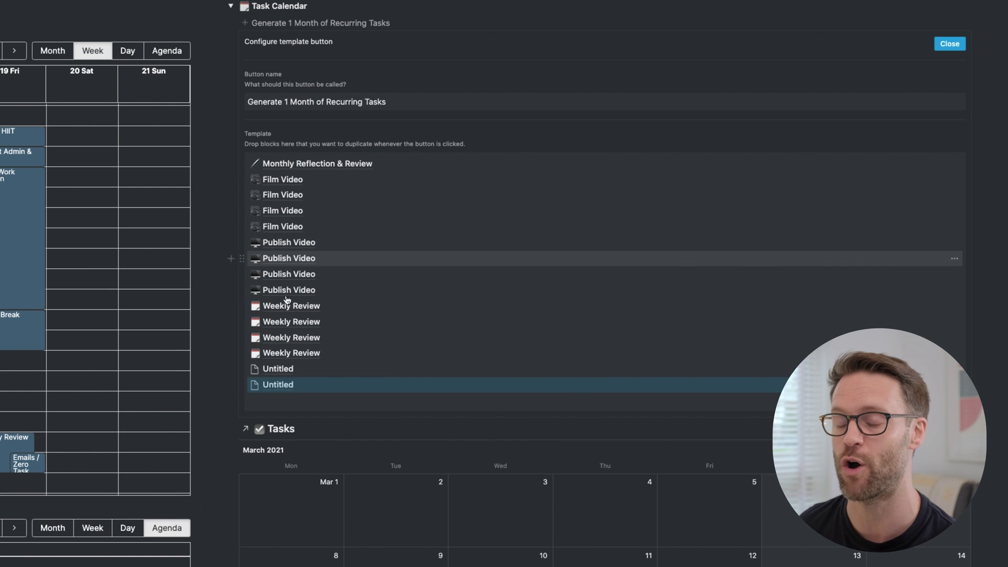
pyautogui.click(971, 384)
pyautogui.press('Delete')
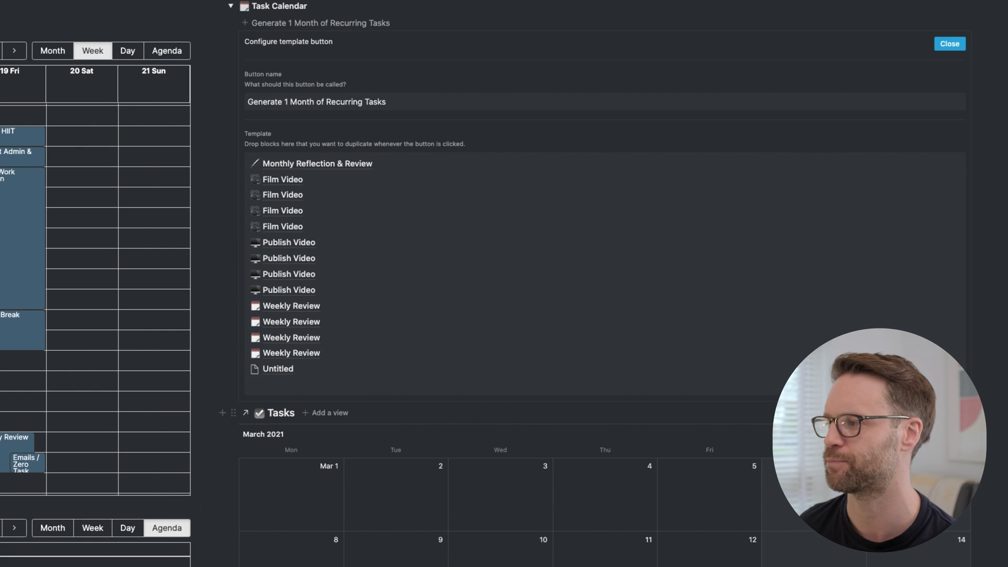
pyautogui.scroll(3, 296, 279)
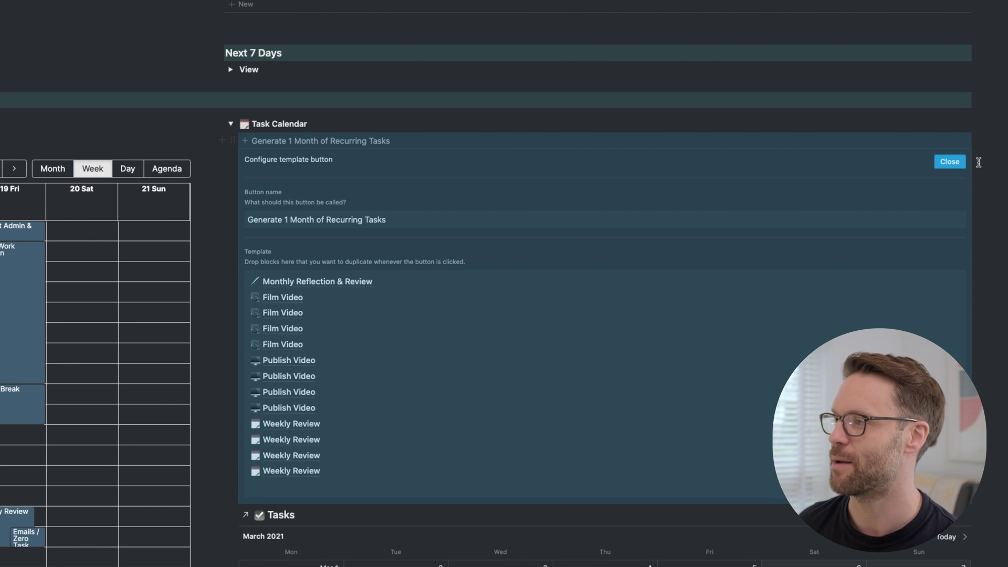
# - Close the button setup and generate one month of recurring tasks
pyautogui.click(950, 164)
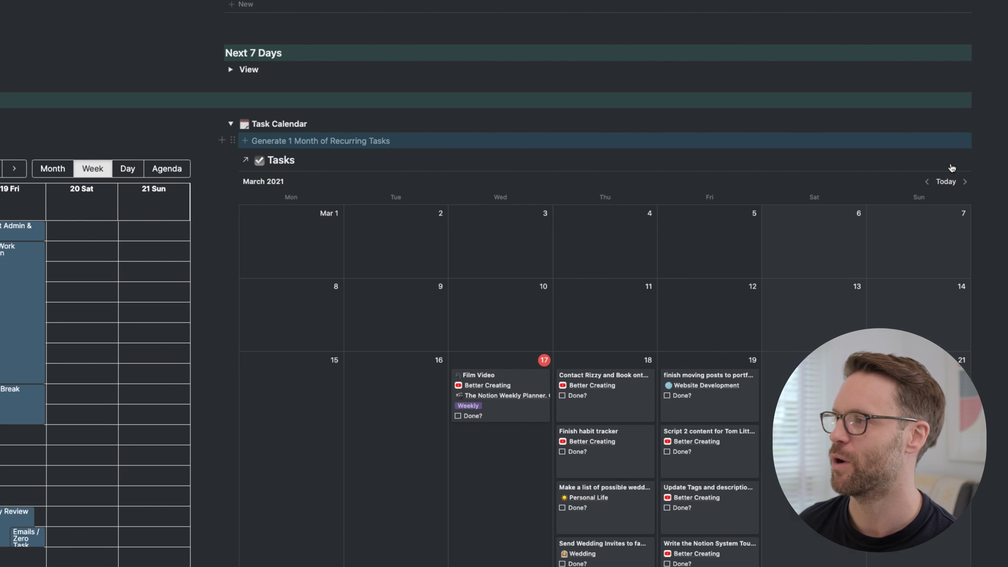
pyautogui.click(347, 146)
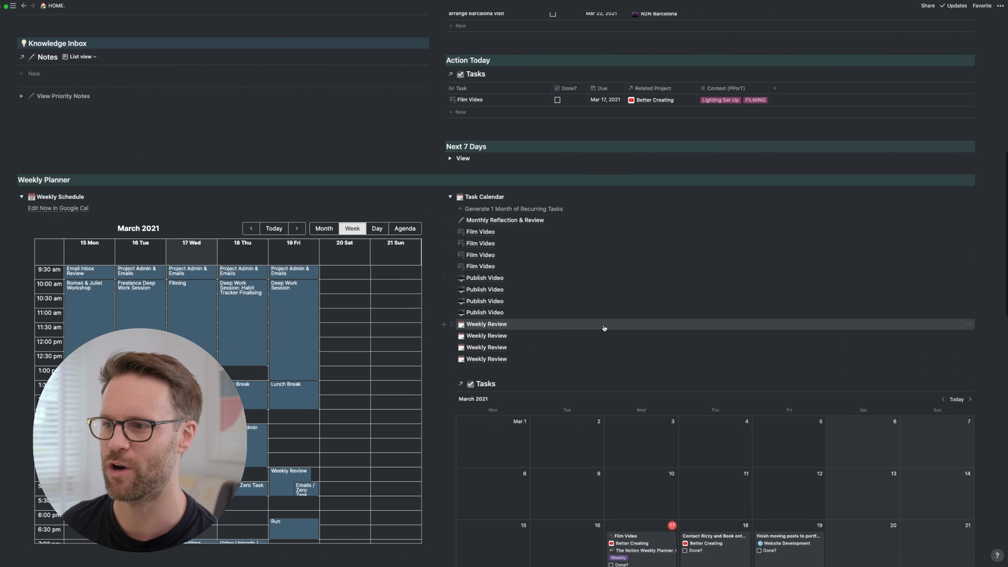
pyautogui.scroll(-3, 525, 236)
pyautogui.scroll(-3, 555, 185)
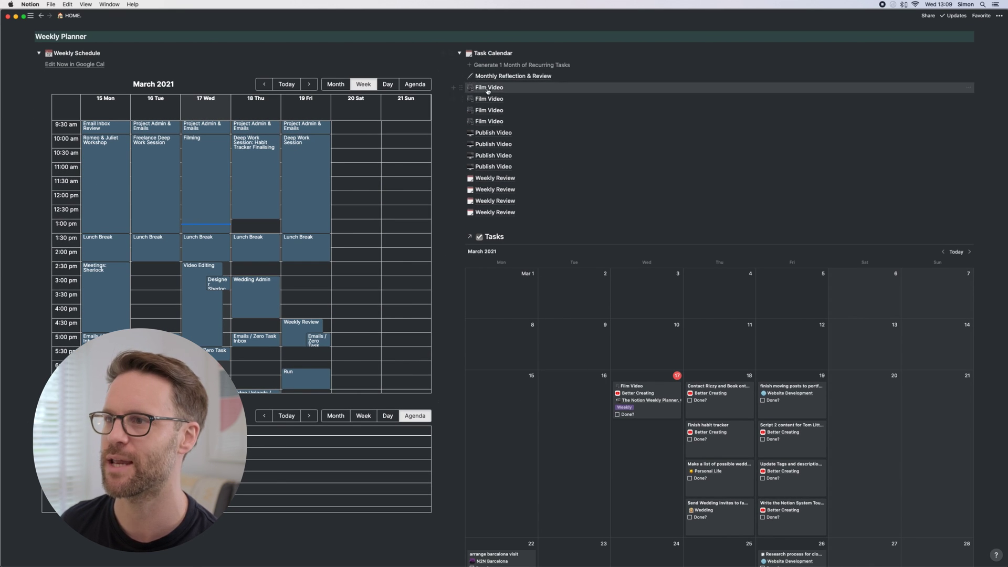
# - Drag the generated tasks onto their dates: Film Video on the 17th, Weekly Reviews on April 9 and 2
pyautogui.moveTo(487, 91); pyautogui.dragTo(665, 418)
pyautogui.scroll(-1, 656, 433)
pyautogui.moveTo(630, 517); pyautogui.dragTo(575, 517)
pyautogui.scroll(3, 498, 58)
pyautogui.moveTo(490, 60); pyautogui.dragTo(592, 439)
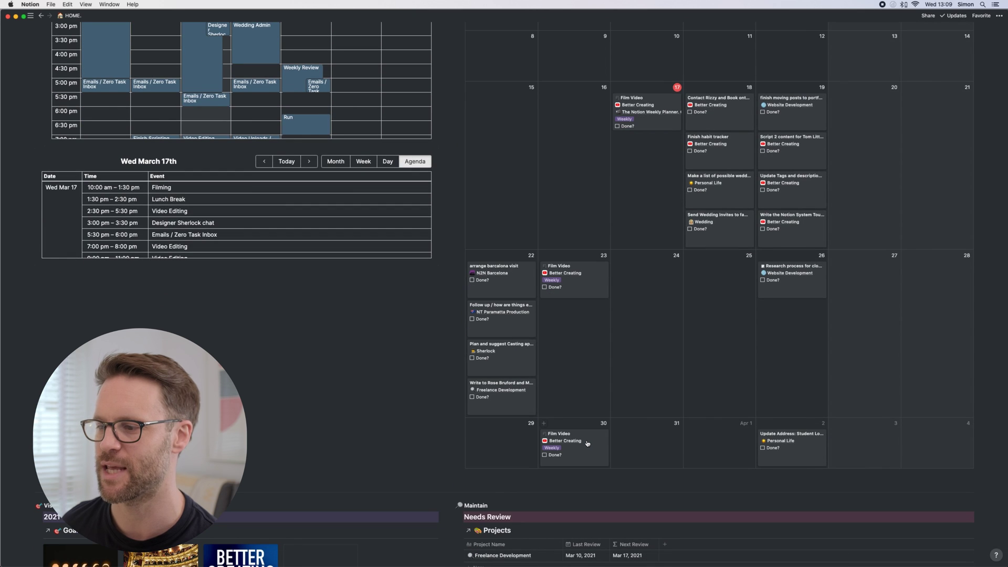
pyautogui.scroll(6, 590, 368)
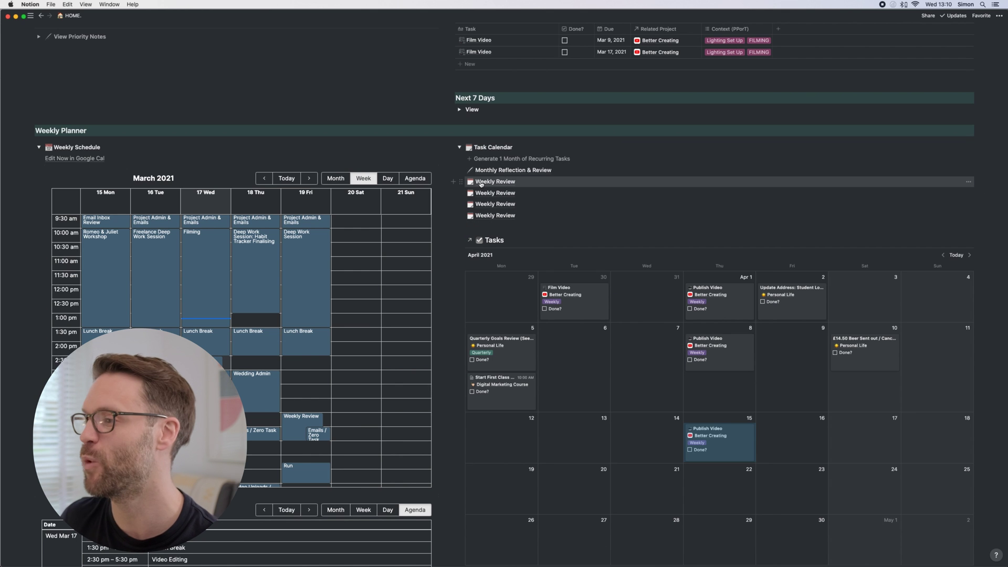
pyautogui.moveTo(480, 184); pyautogui.dragTo(790, 355)
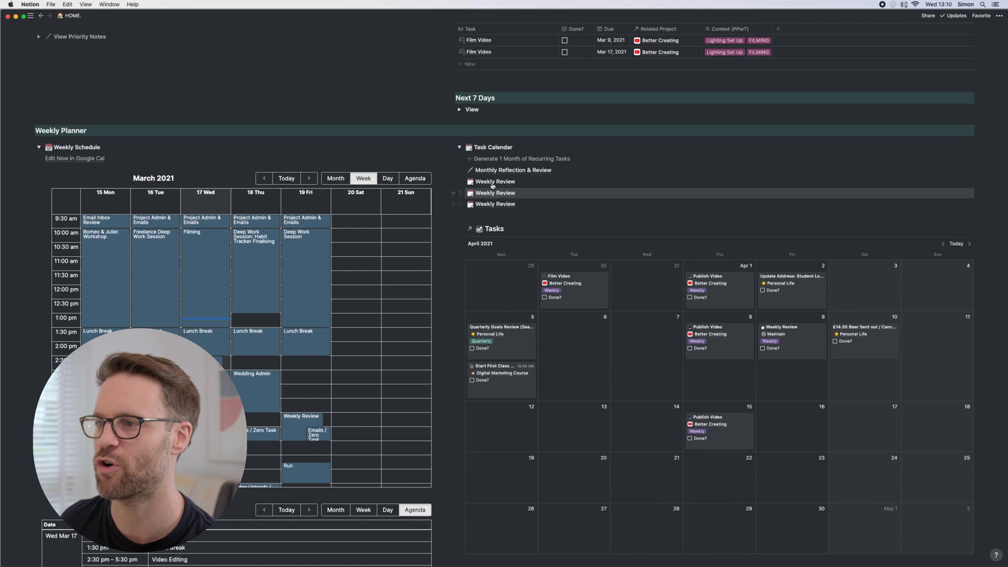
pyautogui.moveTo(742, 243); pyautogui.dragTo(790, 286)
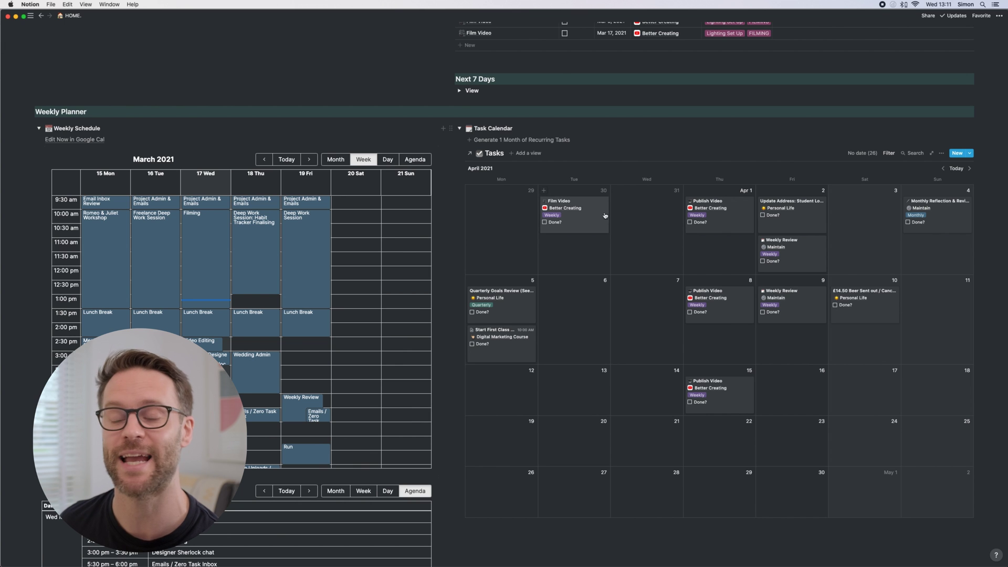
# - Switch the Tasks calendar back to March 2021 and move the Publish Video task to March 26
pyautogui.click(943, 212)
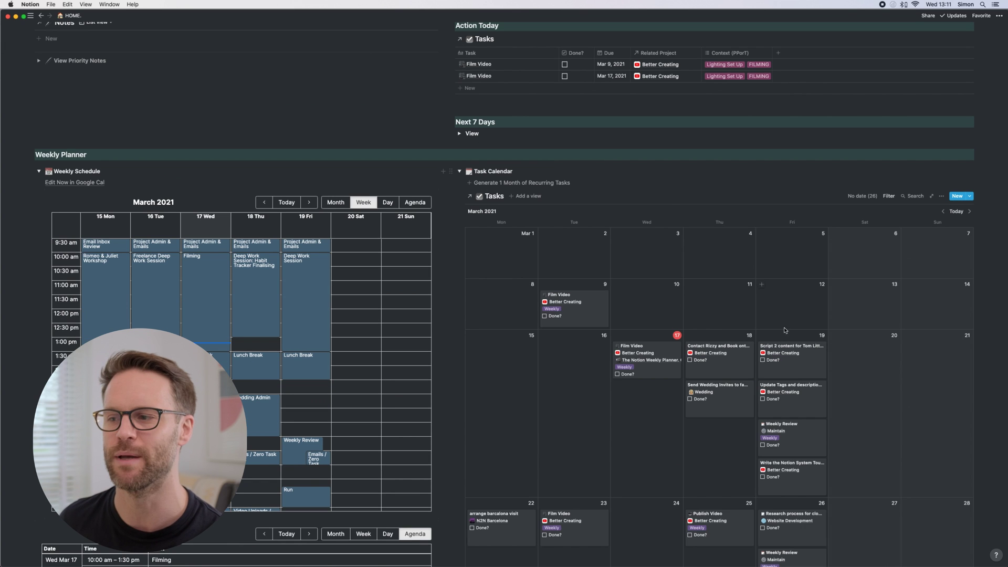
pyautogui.scroll(-5, 784, 330)
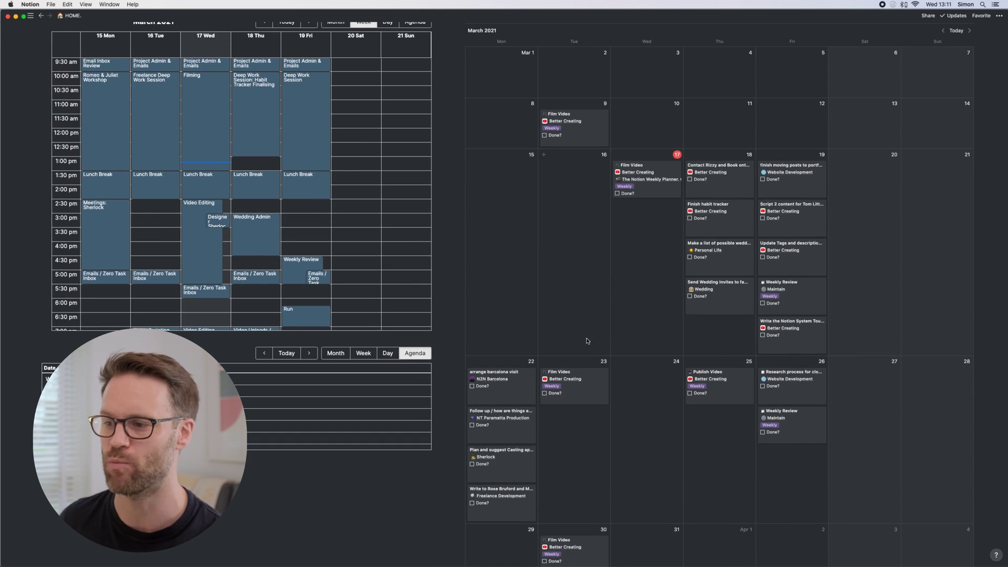
pyautogui.scroll(-1, 726, 397)
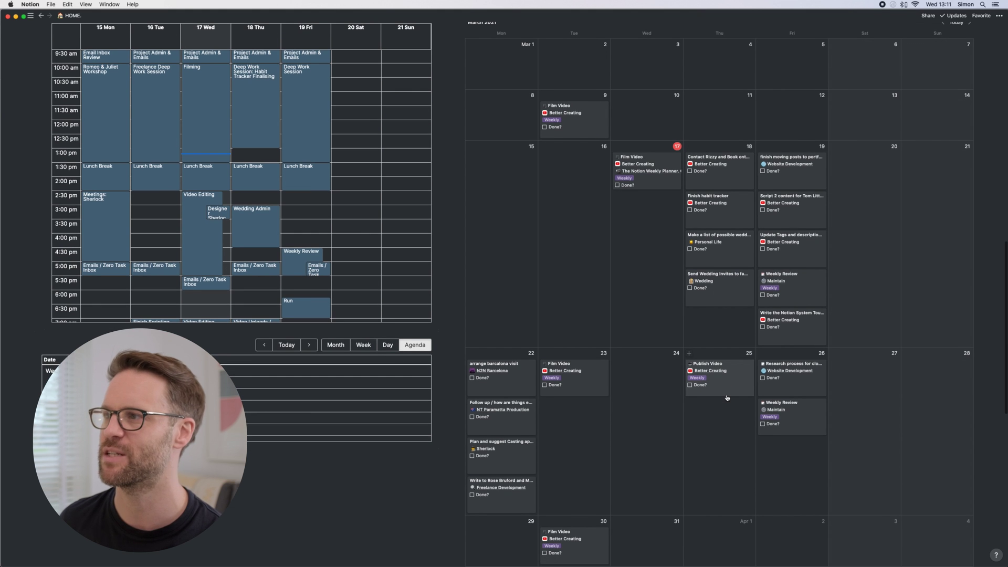
pyautogui.moveTo(722, 393); pyautogui.dragTo(781, 456)
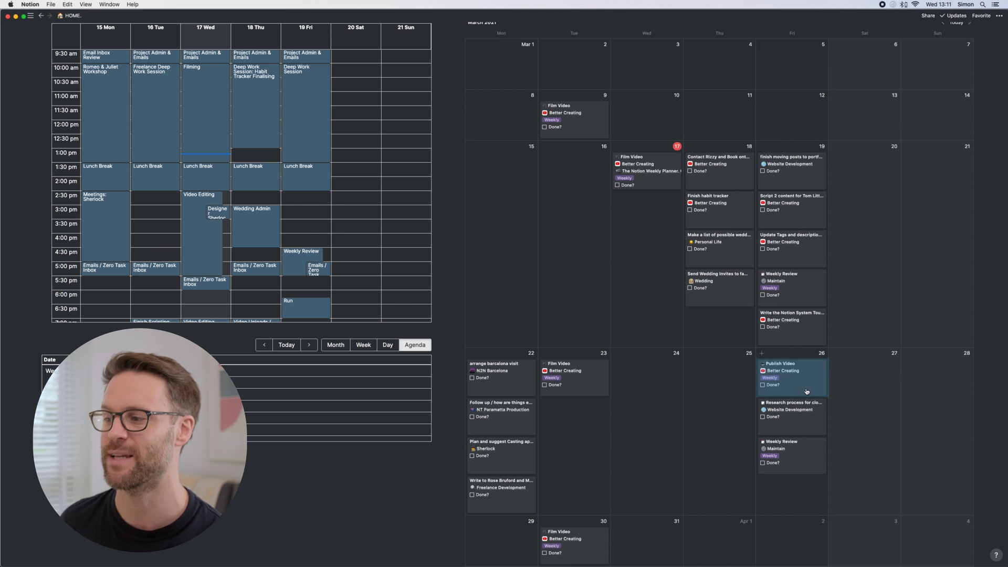
pyautogui.scroll(10, 459, 341)
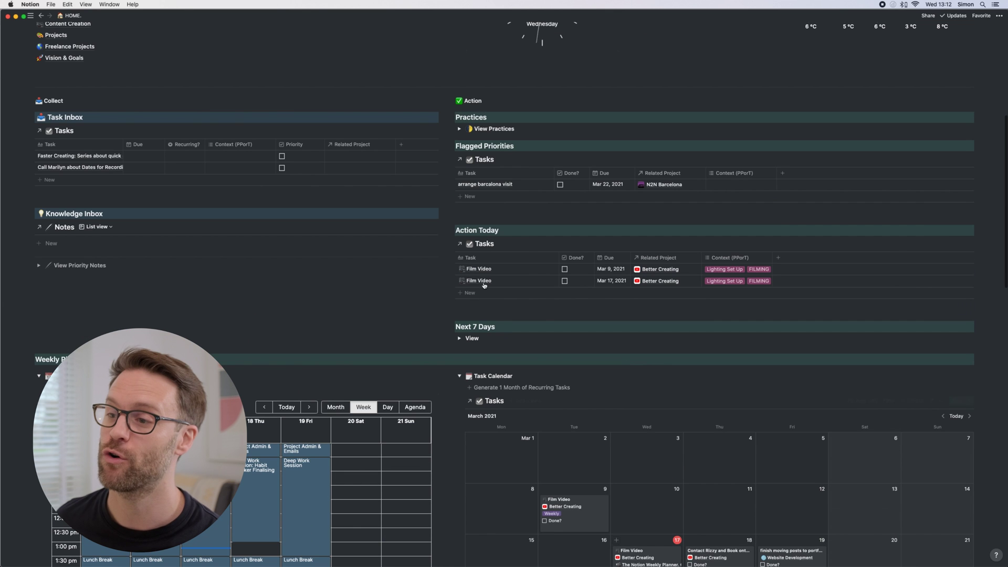
# - Expand the Next 7 Days list, collapse it again, and return to the top of the dashboard
pyautogui.click(459, 339)
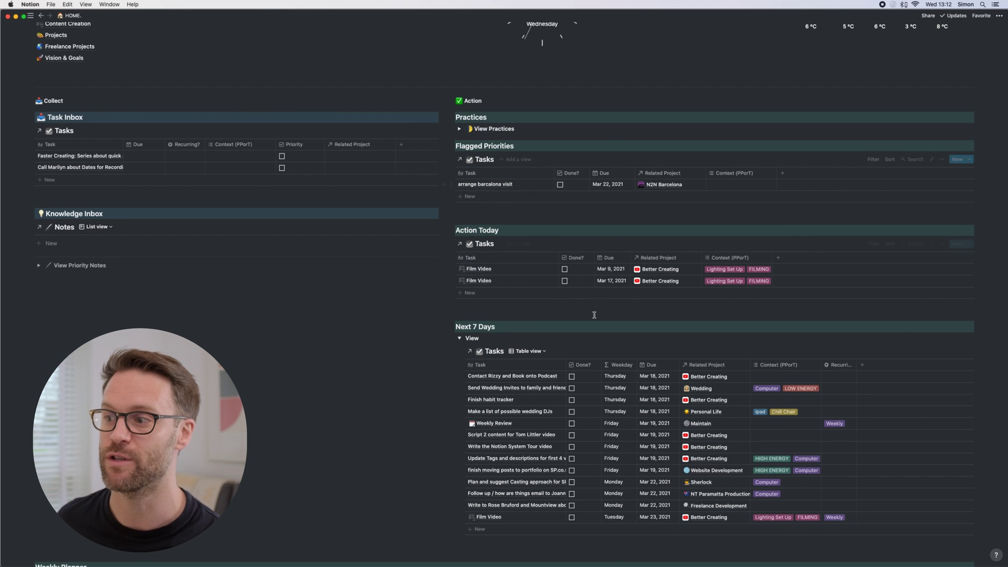
pyautogui.scroll(-1, 593, 314)
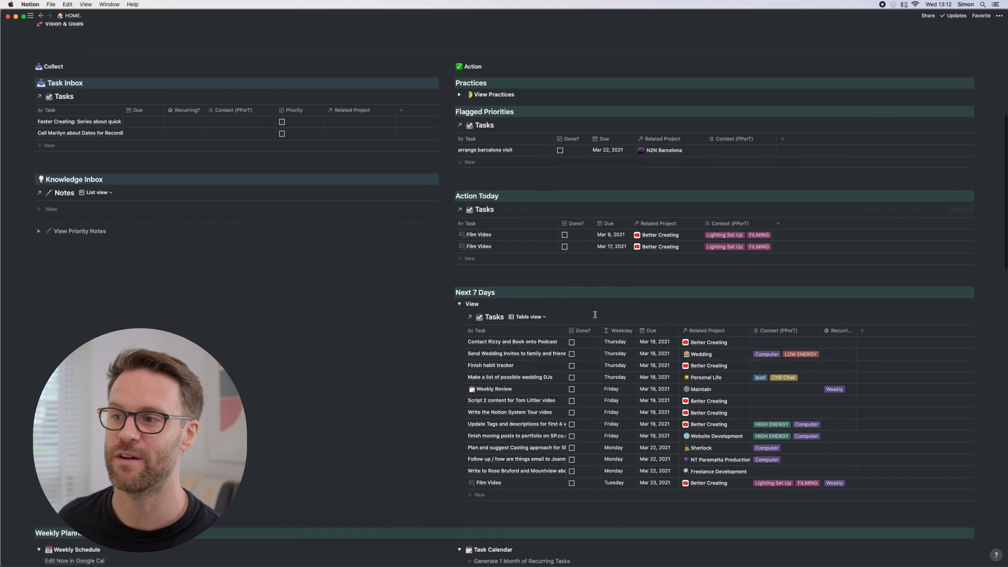
pyautogui.click(460, 305)
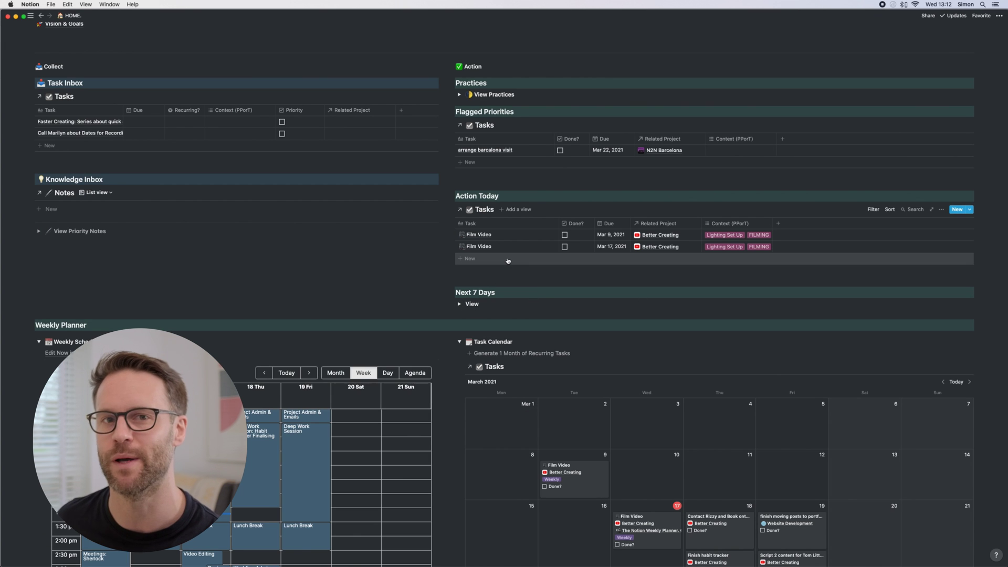
pyautogui.scroll(-8, 507, 261)
pyautogui.scroll(1, 577, 267)
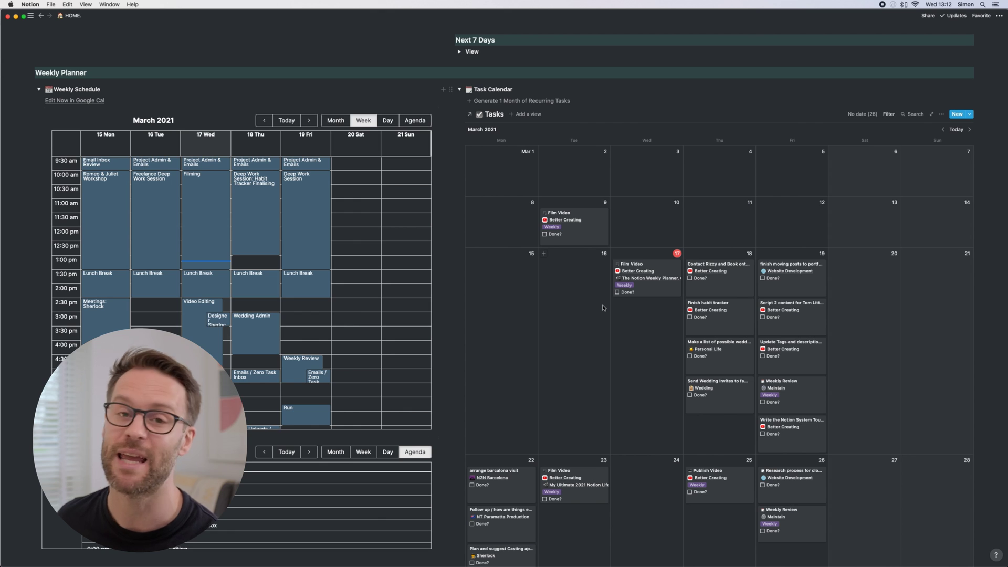
pyautogui.scroll(14, 582, 312)
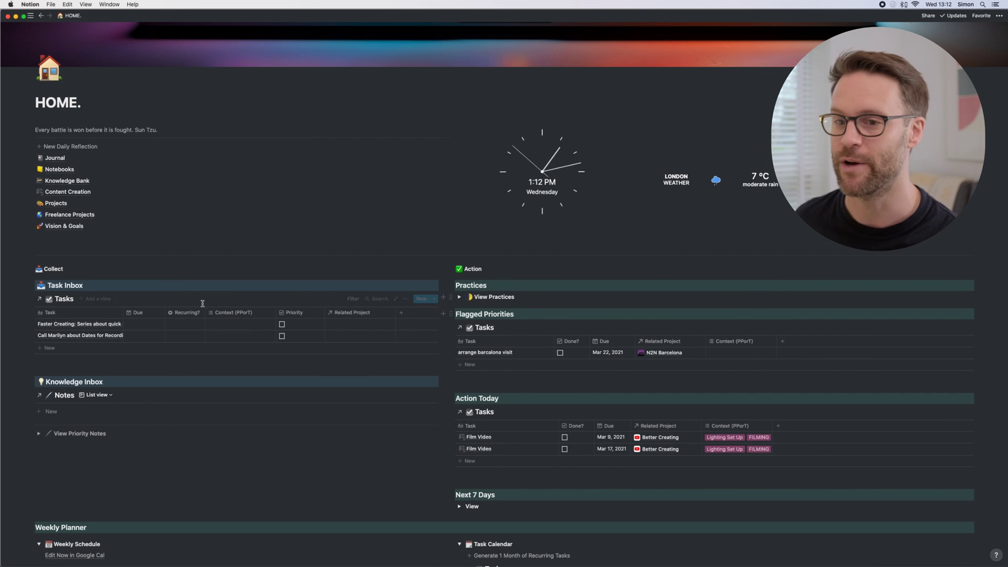
pyautogui.scroll(-10, 547, 347)
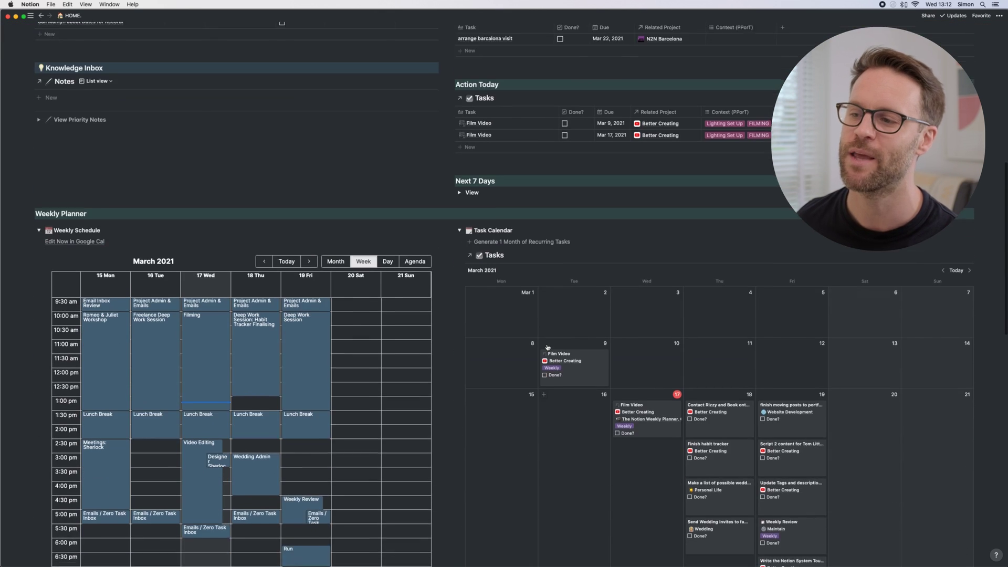
pyautogui.scroll(-3, 546, 347)
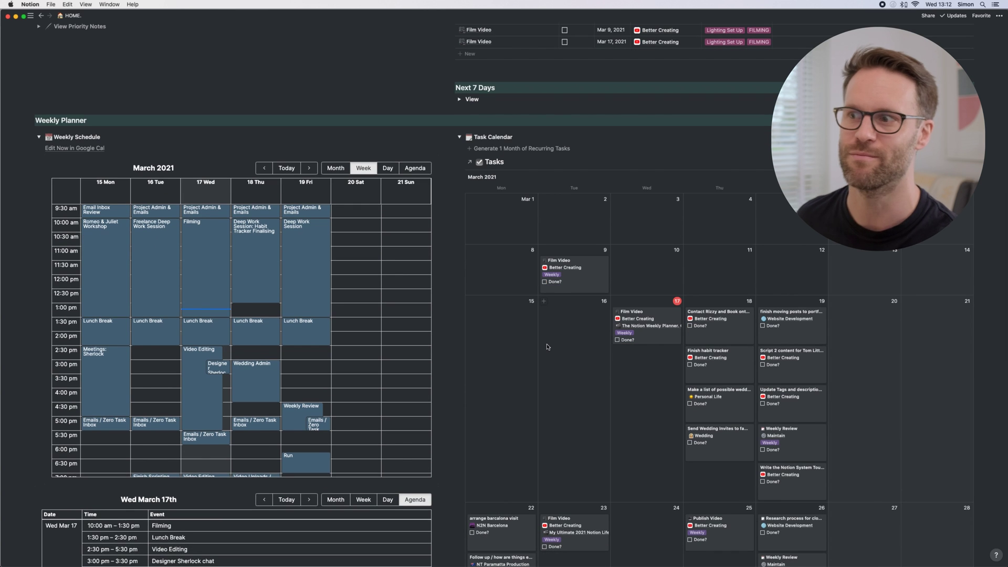
pyautogui.scroll(-4, 555, 345)
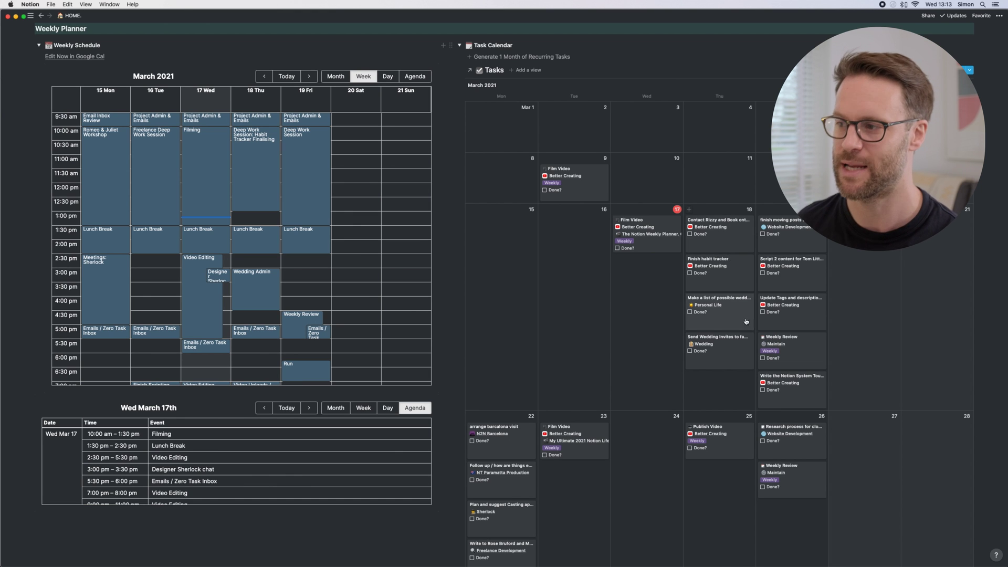
pyautogui.scroll(-1, 744, 369)
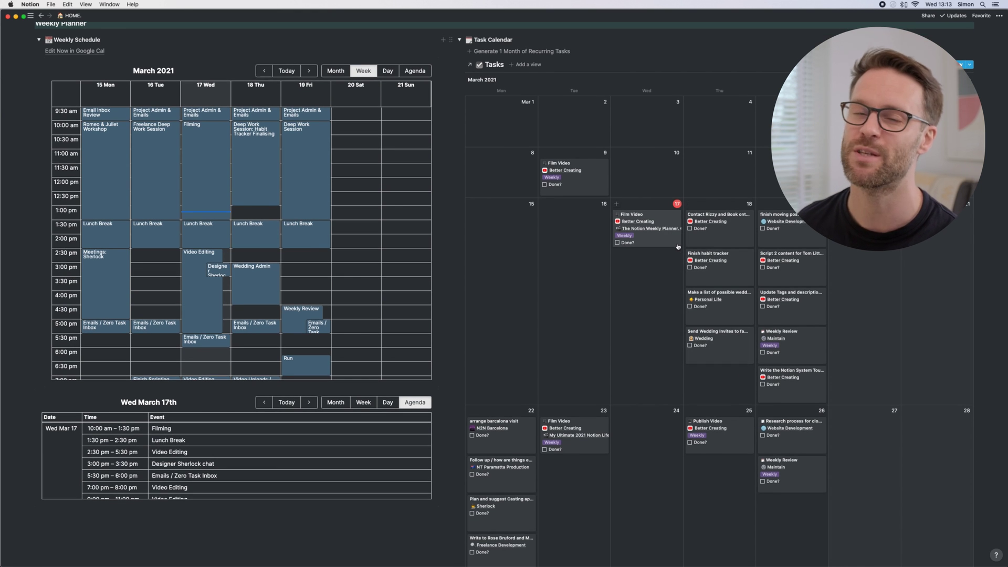